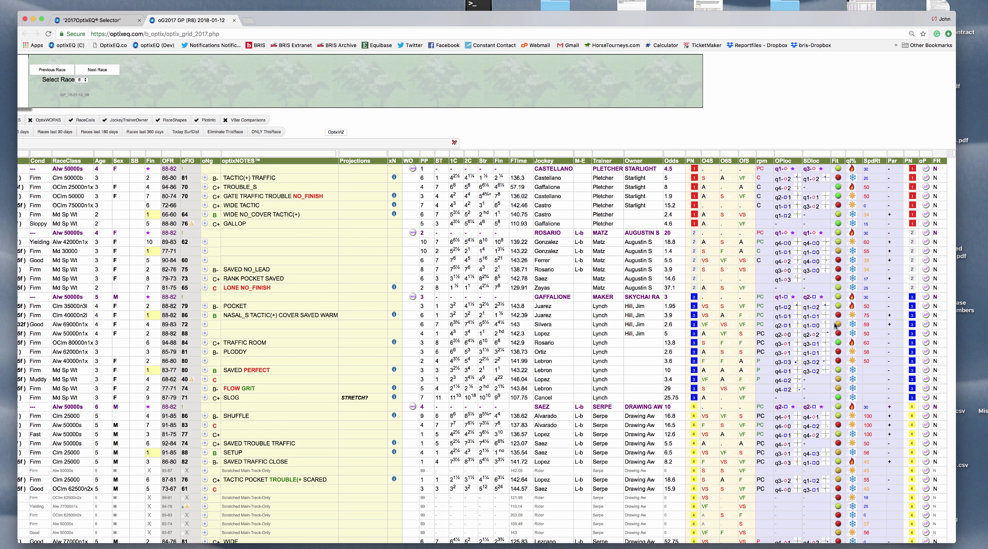
- Show and hide the RunUp columns, and hide and restore the OptixNOTES columns in the race 8 grid
{"action": "scroll", "coordinate": [368, 287], "scroll_direction": "left", "scroll_amount": 10}
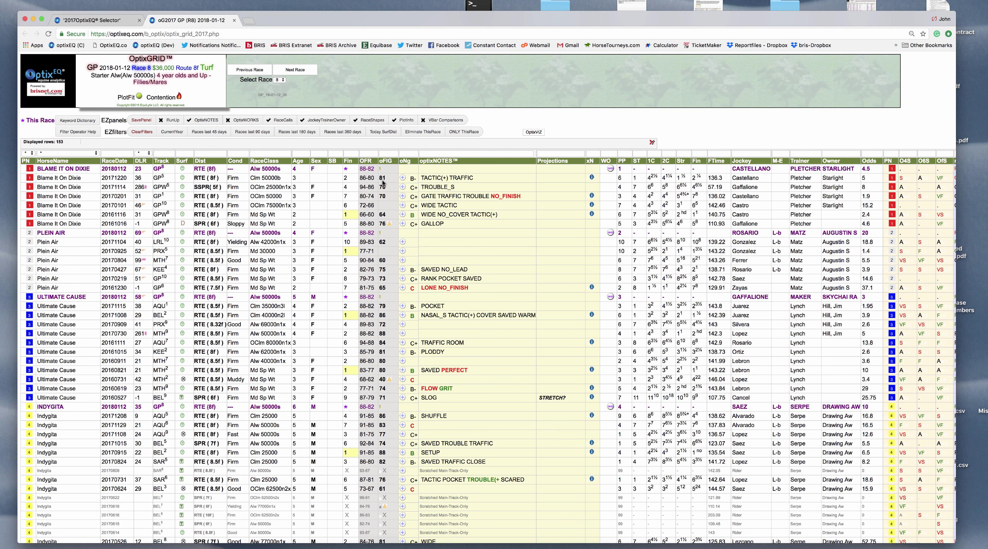
{"action": "scroll", "coordinate": [383, 181], "scroll_direction": "down", "scroll_amount": 15}
{"action": "scroll", "coordinate": [384, 185], "scroll_direction": "down", "scroll_amount": 12}
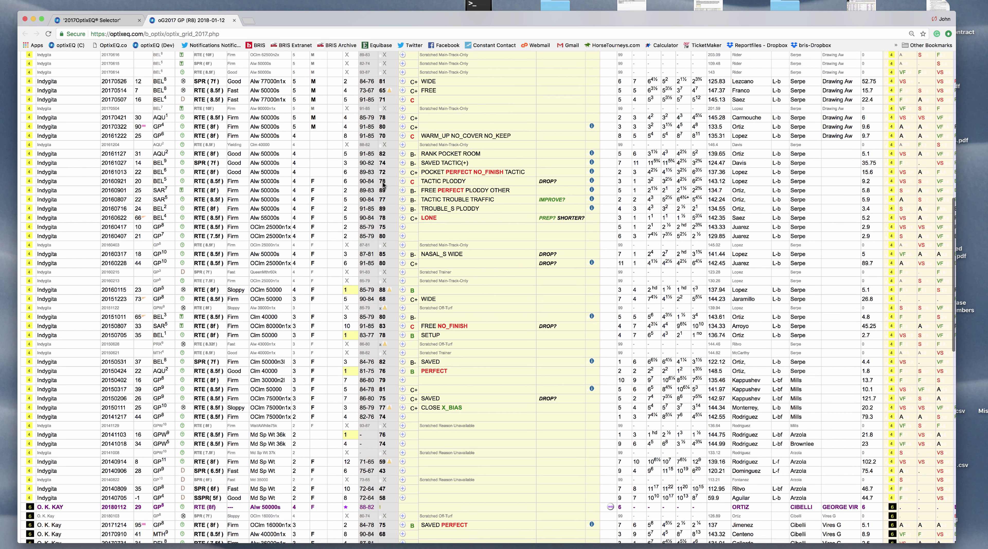
{"action": "scroll", "coordinate": [384, 185], "scroll_direction": "up", "scroll_amount": 20}
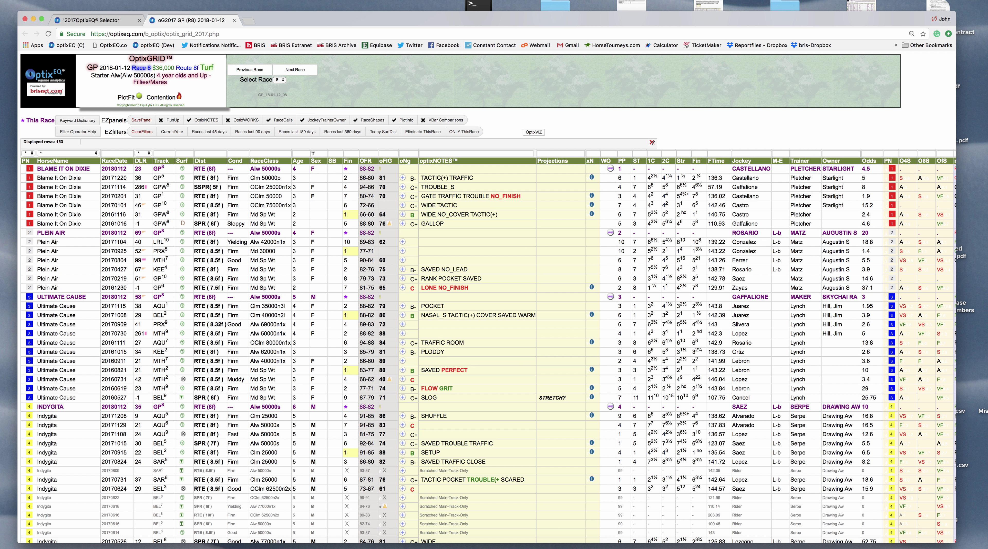
{"action": "left_click", "coordinate": [174, 122]}
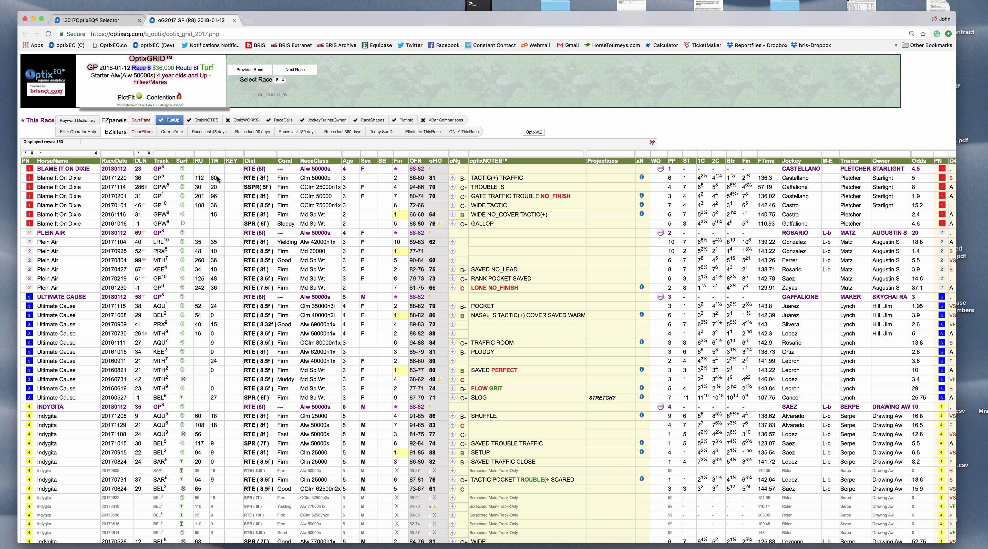
{"action": "left_click", "coordinate": [171, 122]}
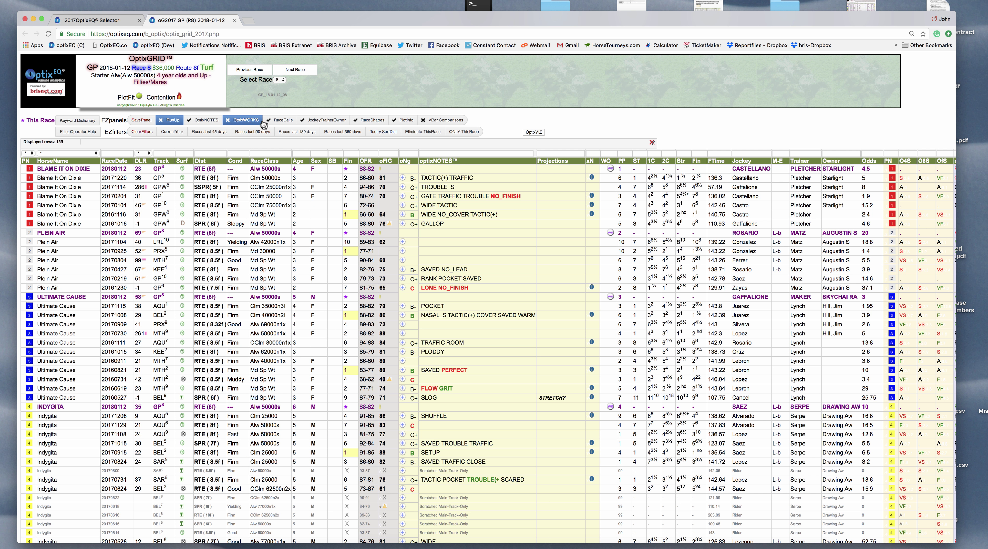
{"action": "left_click", "coordinate": [209, 123]}
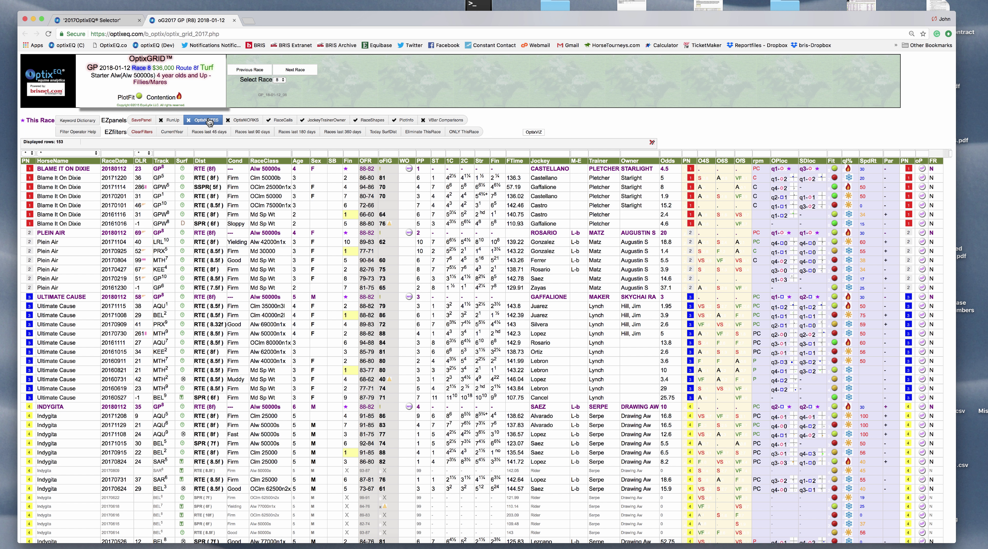
{"action": "left_click", "coordinate": [210, 122]}
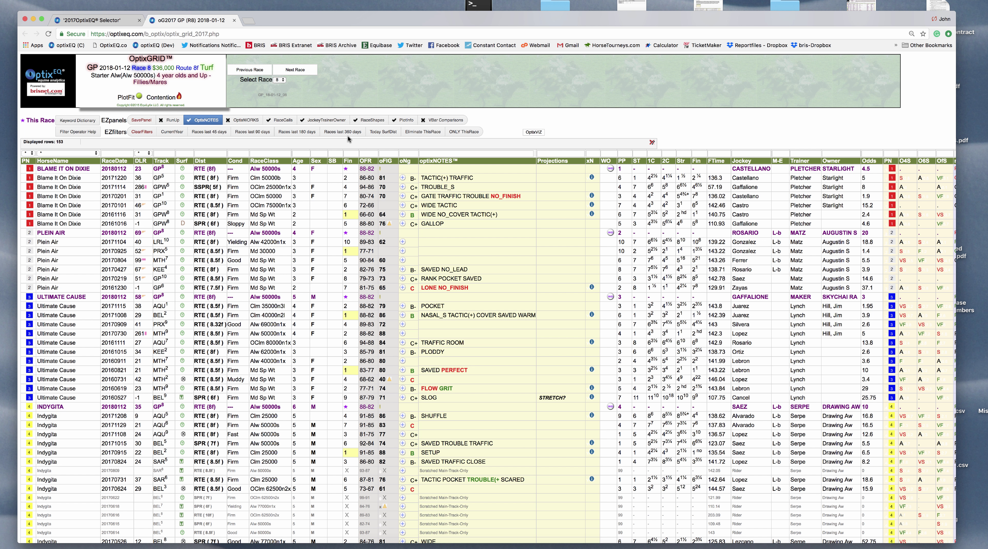
- Save the current column panel selection as the default EZpanel settings
{"action": "left_click", "coordinate": [147, 122]}
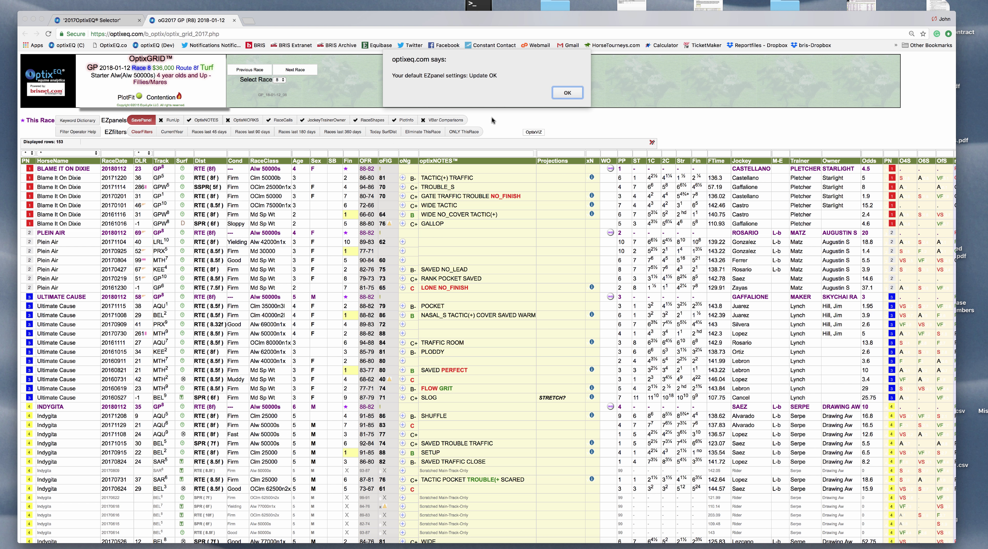
{"action": "left_click", "coordinate": [566, 93]}
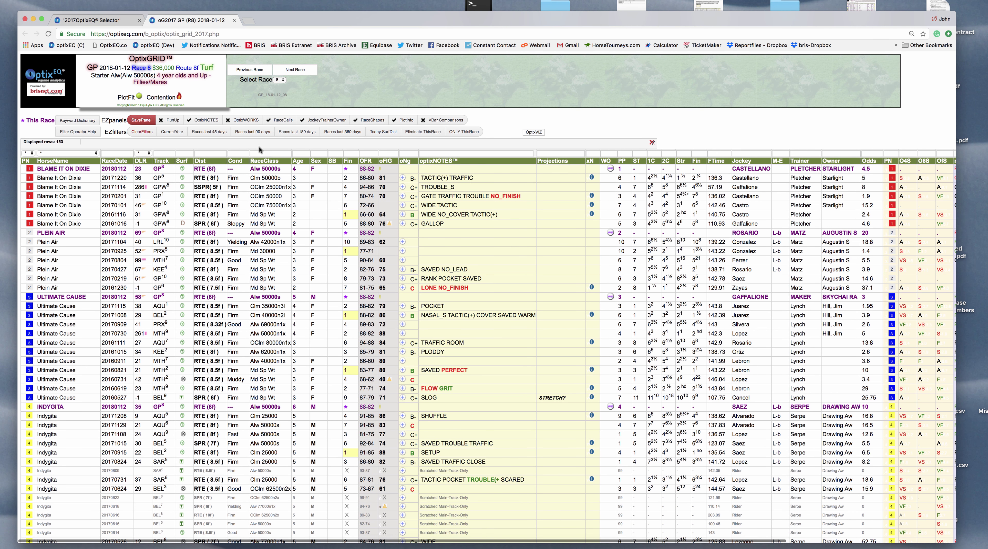
- Filter the grid to races from the last 90 days, and clear that filter again
{"action": "left_click", "coordinate": [259, 134]}
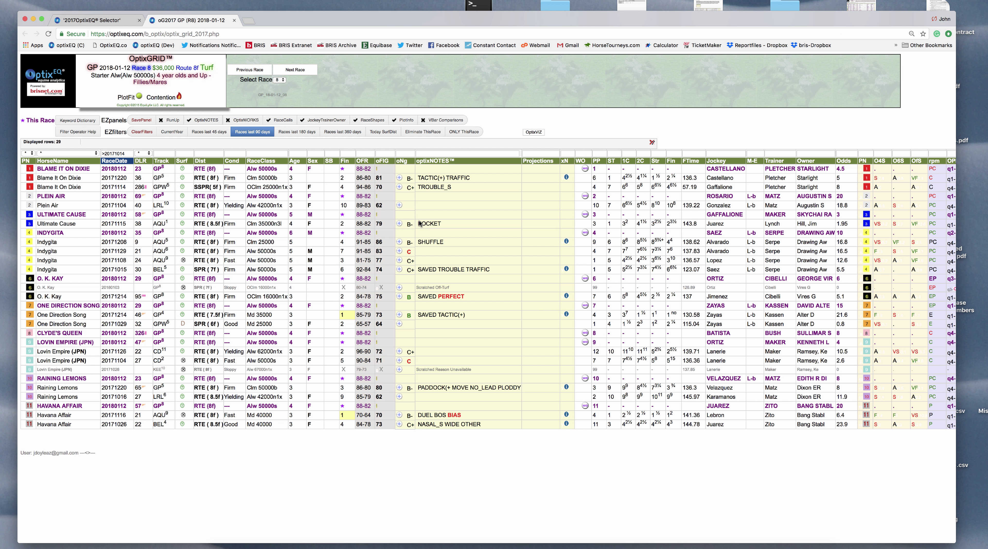
{"action": "left_click", "coordinate": [140, 133]}
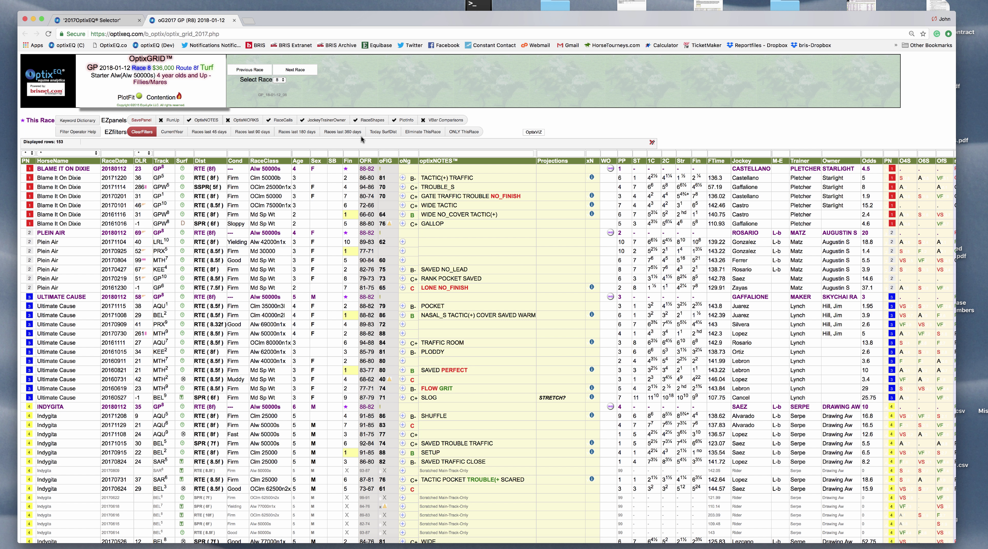
- Apply the Today SurfDist filter to the past races and broaden its distance criterion to RTE
{"action": "left_click", "coordinate": [383, 132]}
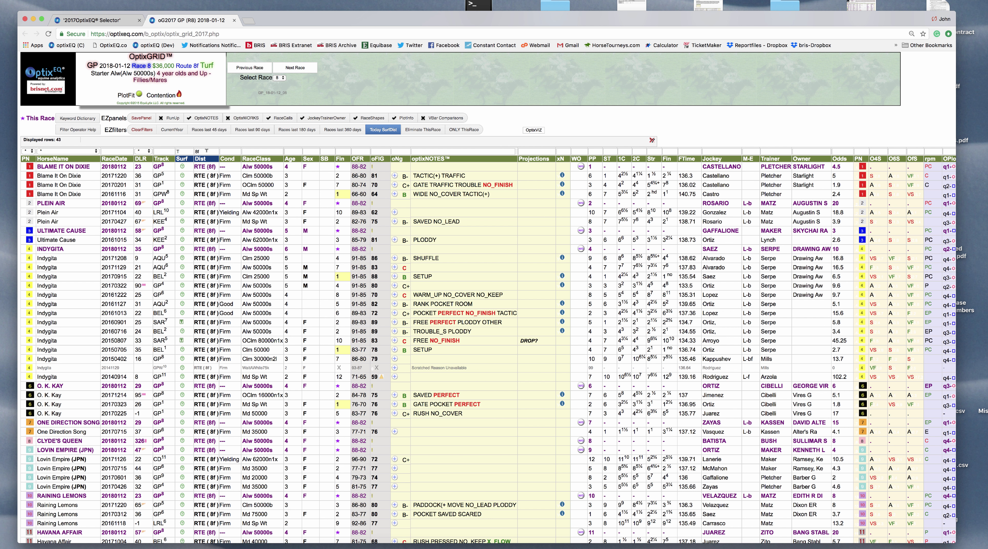
{"action": "key", "text": "super+equal"}
{"action": "key", "text": "super+equal"}
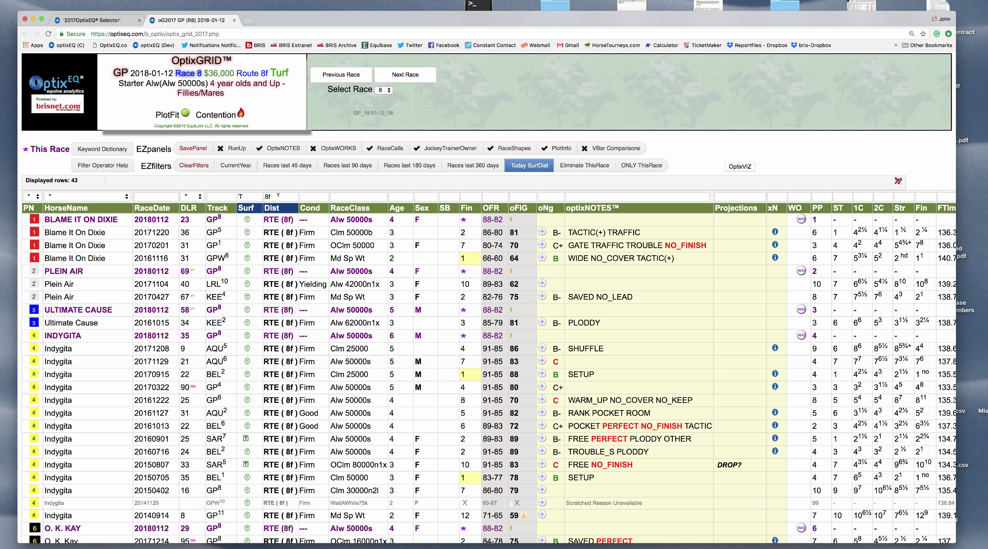
{"action": "left_click", "coordinate": [278, 196]}
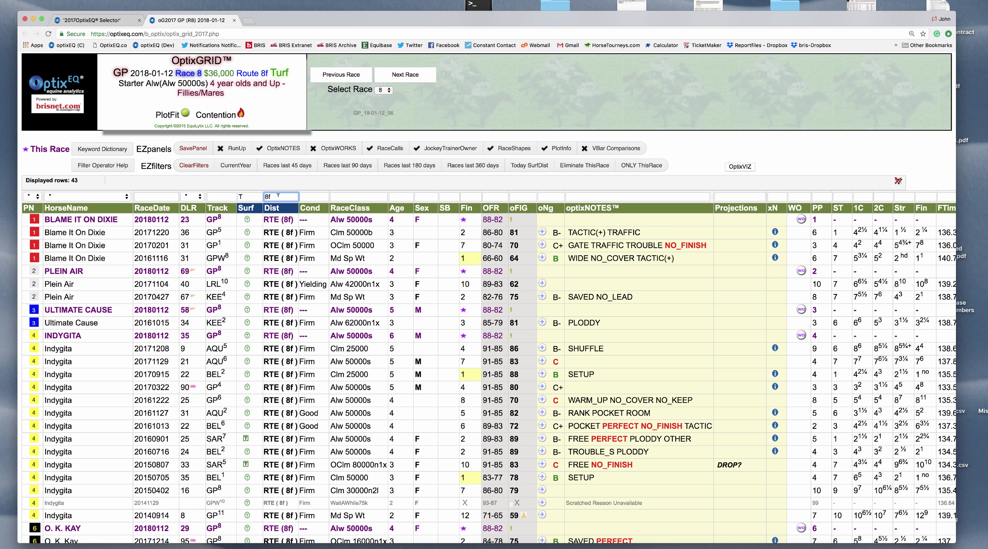
{"action": "type", "text": "RTE"}
{"action": "key", "text": "Return"}
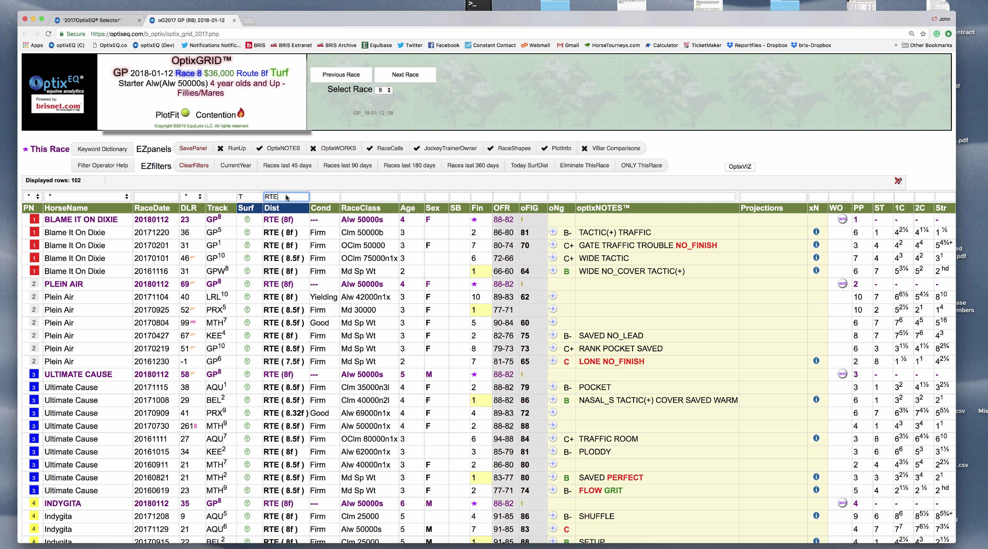
- Examine the filtered turf route races of all the horses in the field
{"action": "scroll", "coordinate": [284, 226], "scroll_direction": "down", "scroll_amount": 1}
{"action": "scroll", "coordinate": [297, 326], "scroll_direction": "down", "scroll_amount": 1}
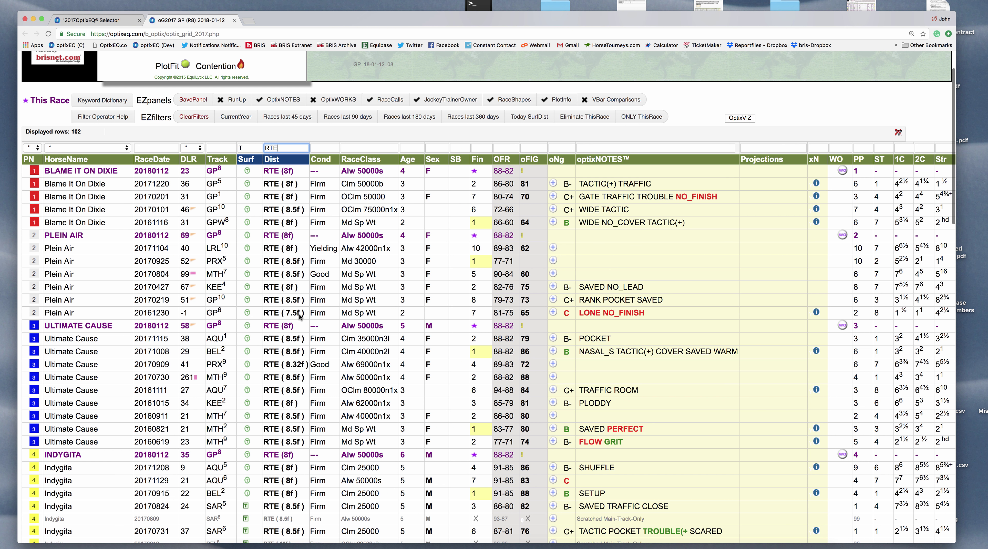
{"action": "scroll", "coordinate": [300, 316], "scroll_direction": "down", "scroll_amount": 10}
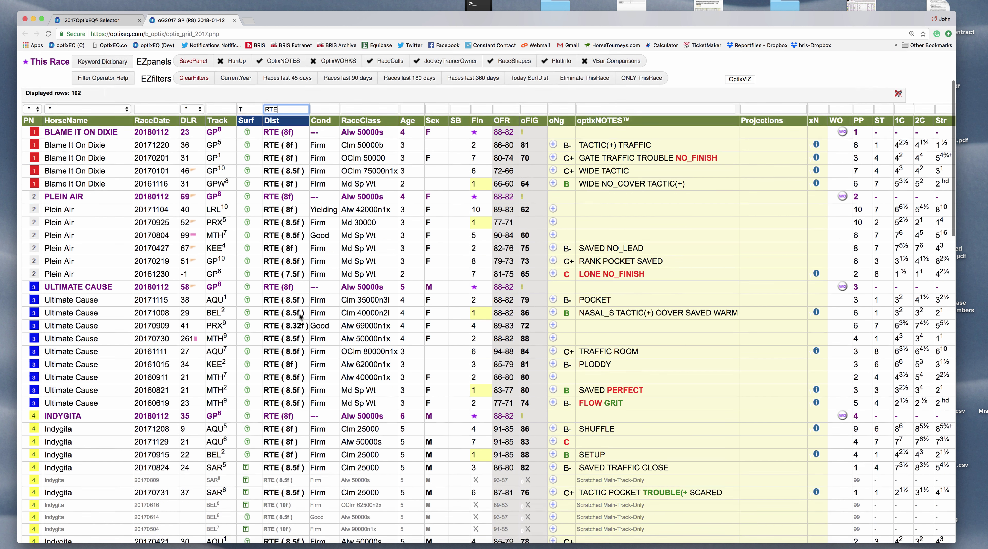
{"action": "scroll", "coordinate": [300, 317], "scroll_direction": "down", "scroll_amount": 8}
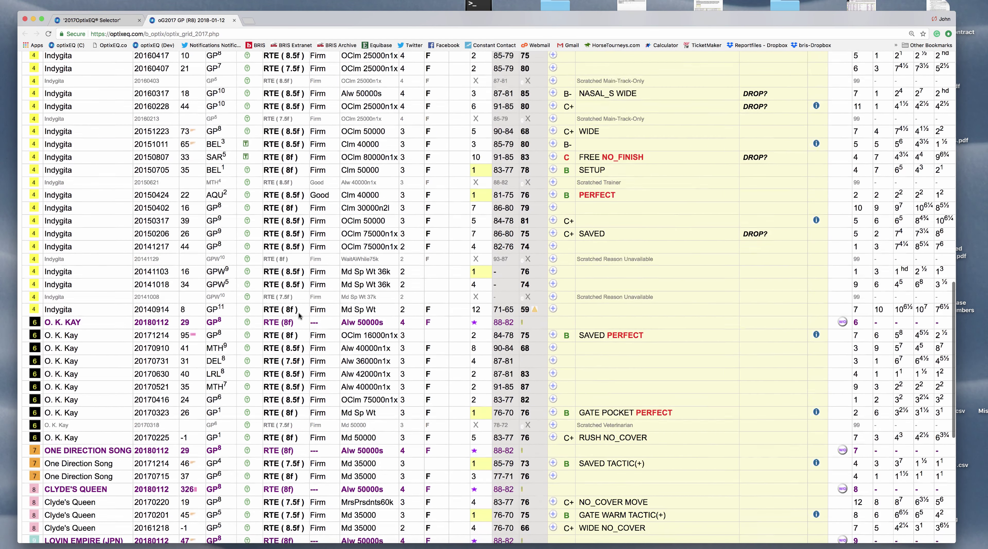
{"action": "scroll", "coordinate": [299, 316], "scroll_direction": "down", "scroll_amount": 4}
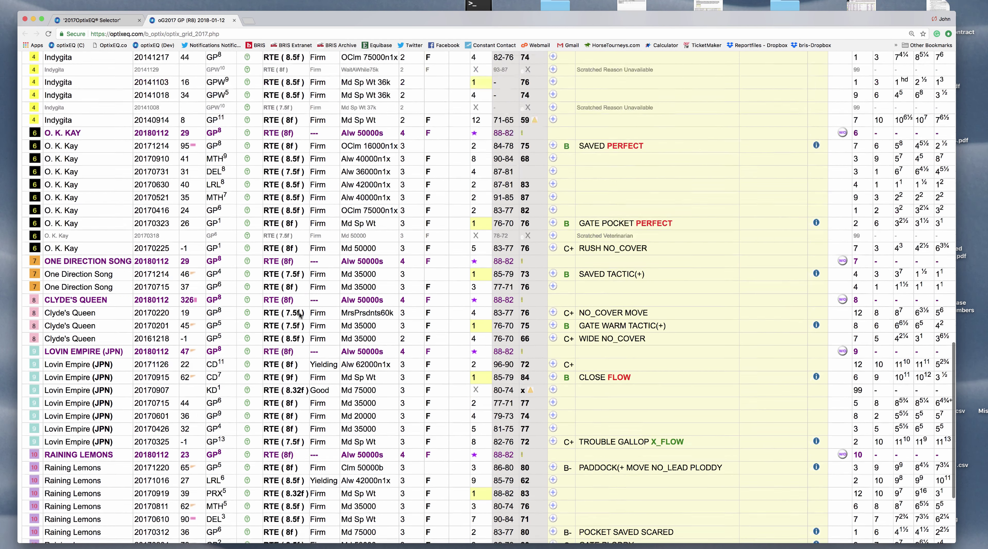
{"action": "scroll", "coordinate": [304, 318], "scroll_direction": "up", "scroll_amount": 20}
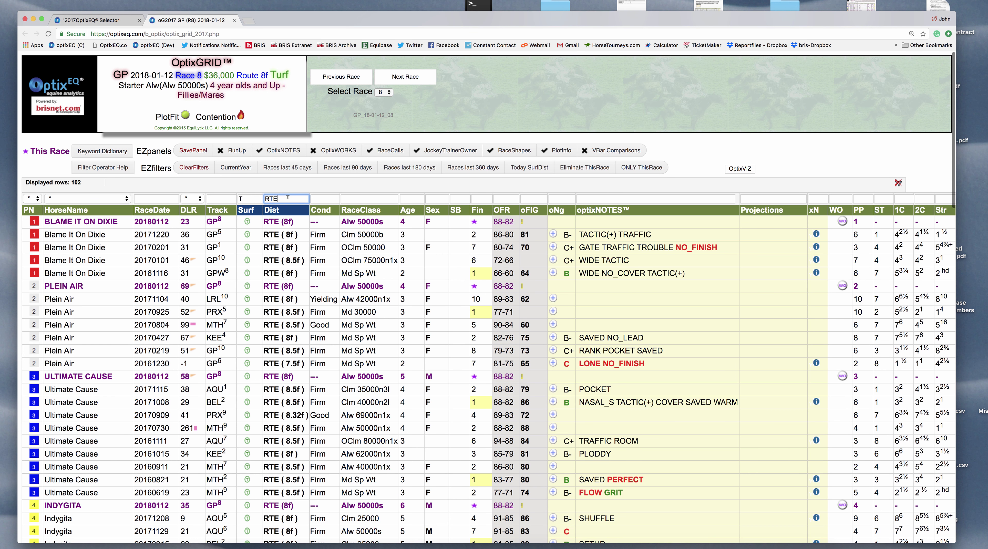
{"action": "double_click", "coordinate": [263, 197]}
{"action": "scroll", "coordinate": [270, 198], "scroll_direction": "down", "scroll_amount": 1}
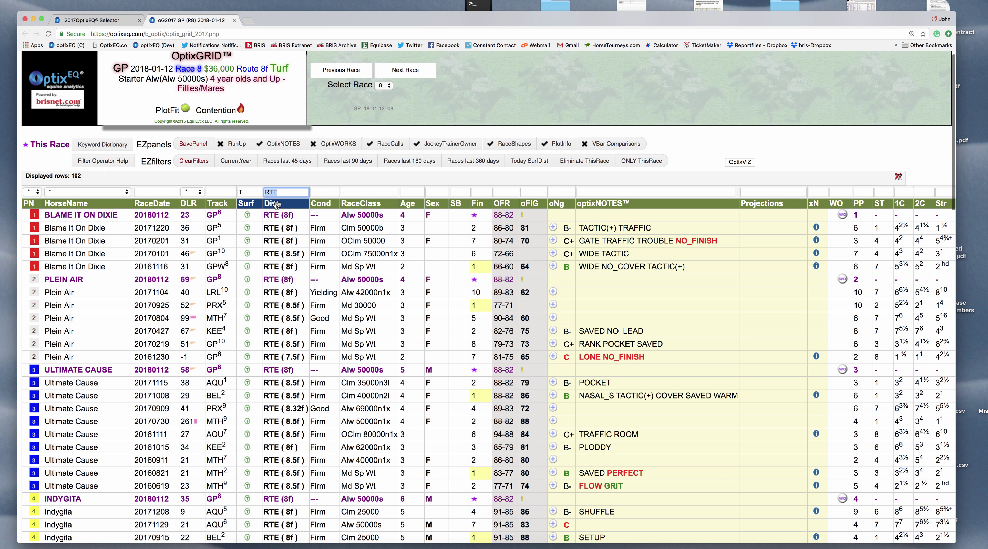
{"action": "left_click", "coordinate": [287, 200]}
- Open the filter operator help and read through the available search operators and their examples
{"action": "left_click", "coordinate": [88, 167]}
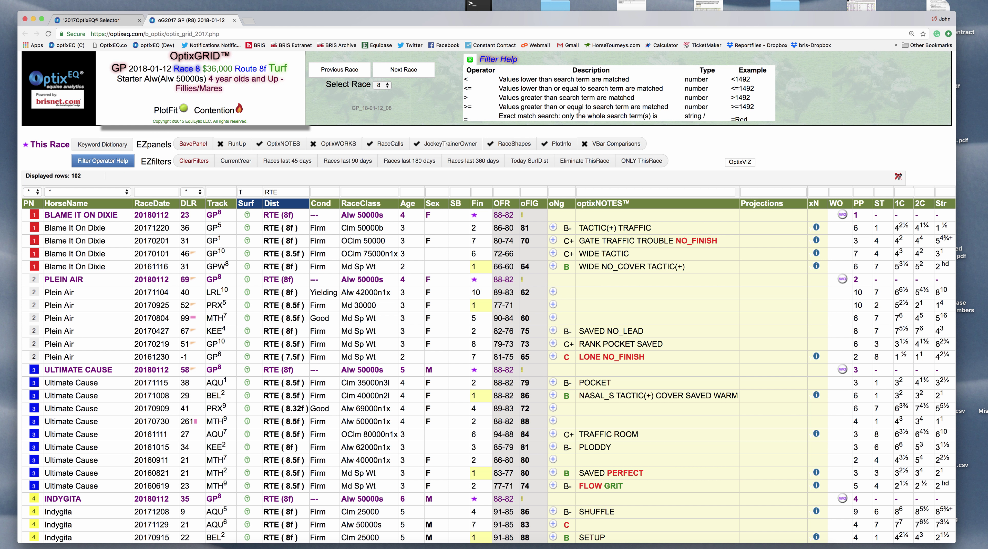
{"action": "scroll", "coordinate": [587, 95], "scroll_direction": "down", "scroll_amount": 5}
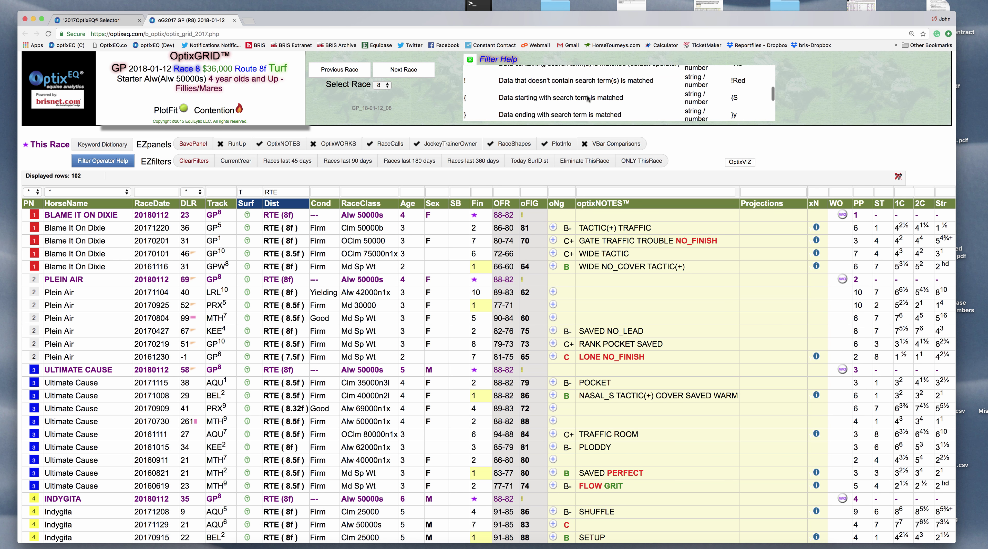
{"action": "scroll", "coordinate": [587, 95], "scroll_direction": "down", "scroll_amount": 3}
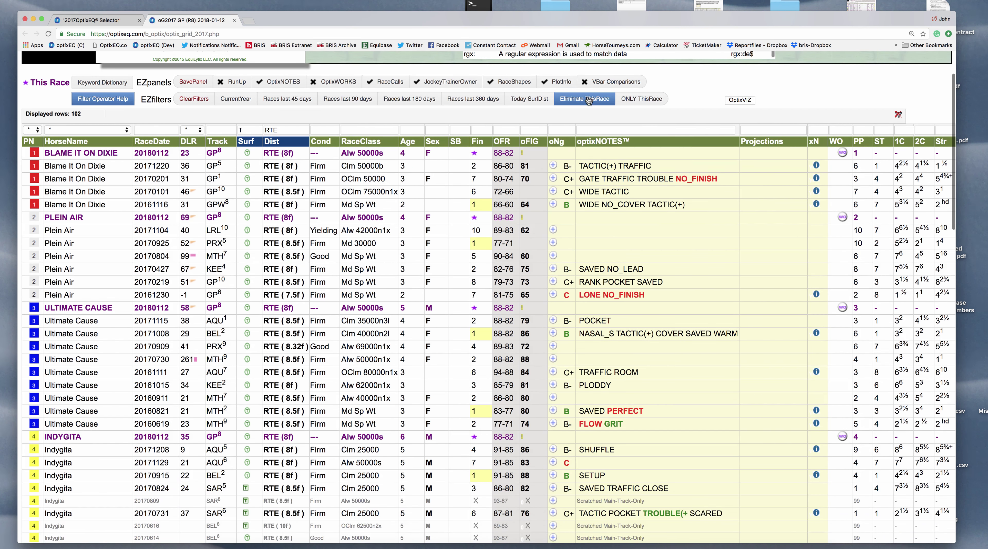
{"action": "scroll", "coordinate": [587, 94], "scroll_direction": "up", "scroll_amount": 4}
{"action": "scroll", "coordinate": [586, 92], "scroll_direction": "up", "scroll_amount": 1}
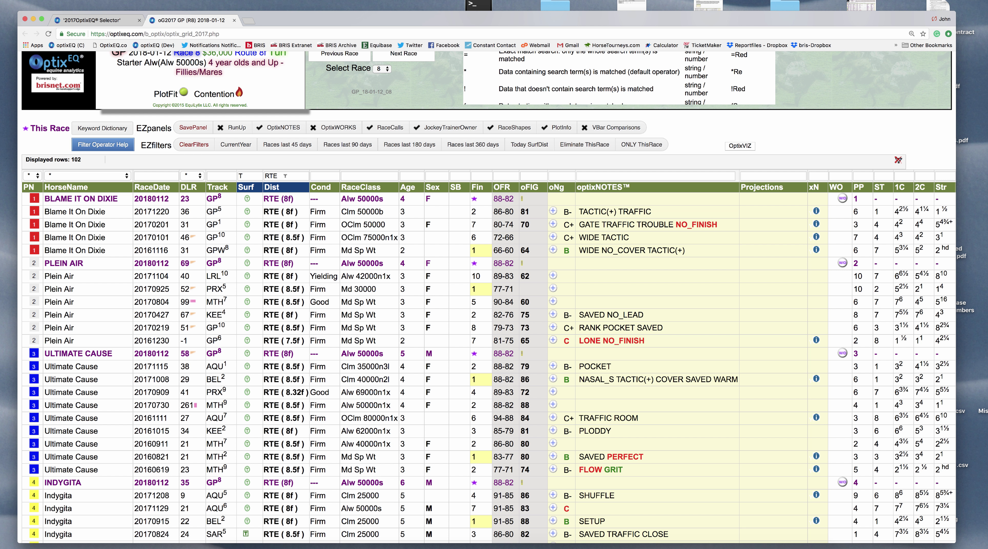
- Filter the Cond column with !firm to exclude races run on firm ground
{"action": "left_click", "coordinate": [285, 176]}
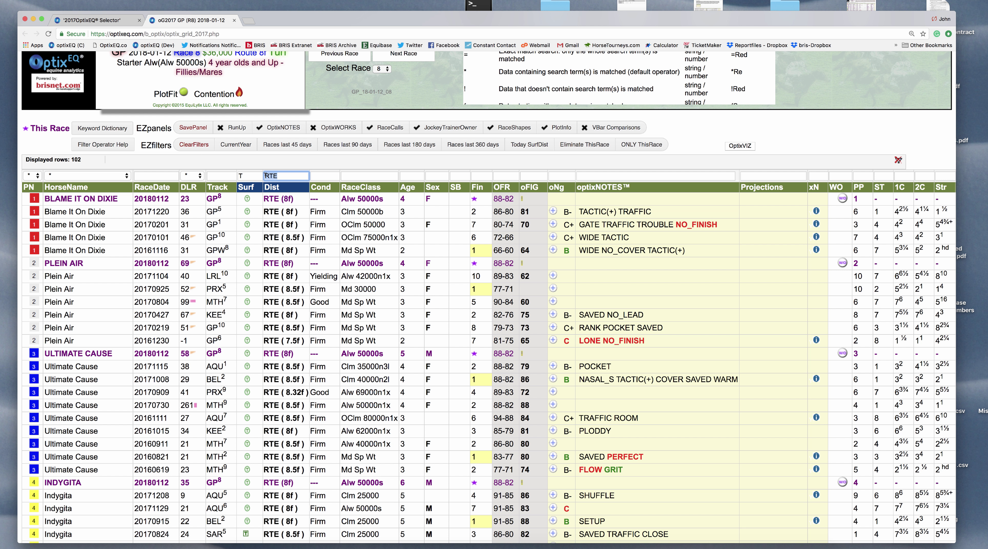
{"action": "left_click", "coordinate": [321, 177]}
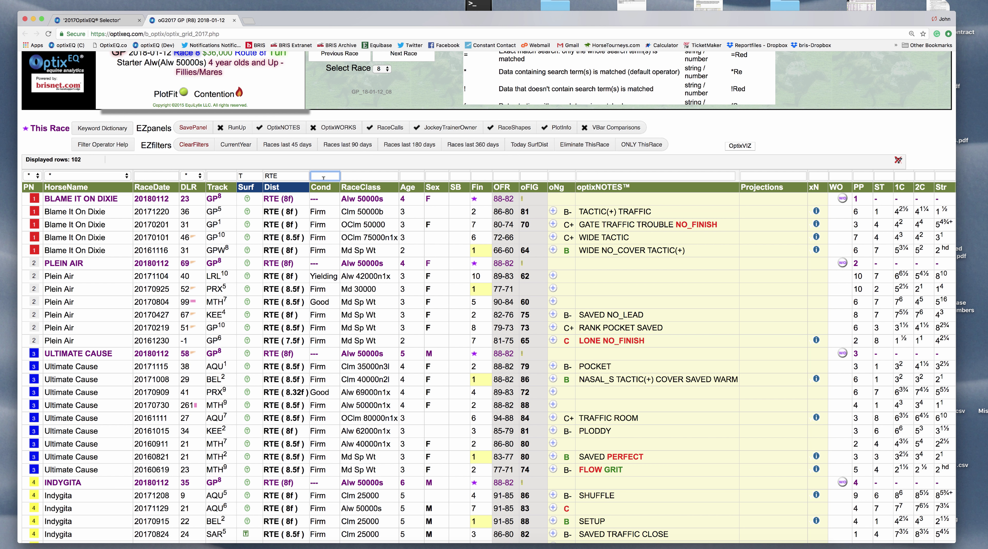
{"action": "type", "text": "!"}
{"action": "type", "text": "firm"}
{"action": "scroll", "coordinate": [405, 161], "scroll_direction": "down", "scroll_amount": 2}
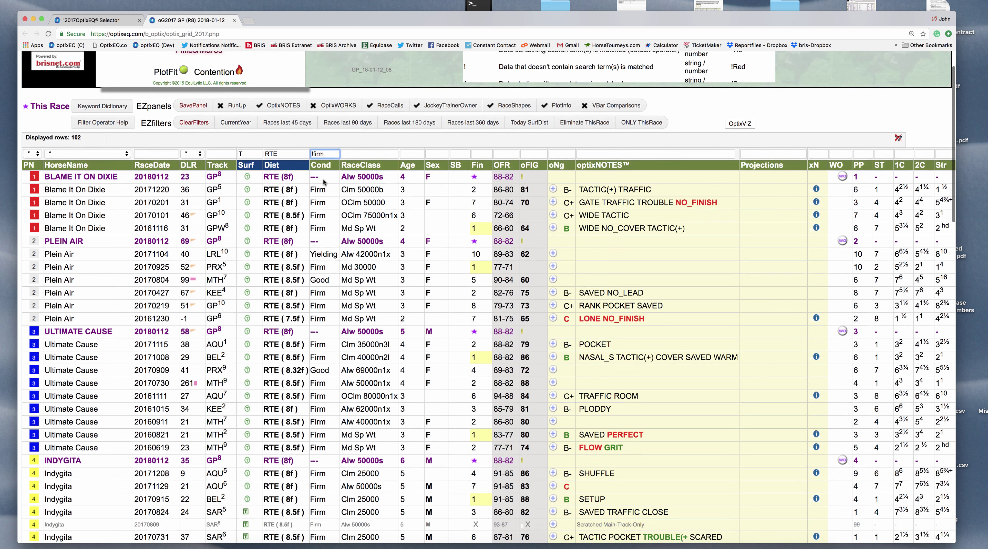
{"action": "scroll", "coordinate": [405, 161], "scroll_direction": "up", "scroll_amount": 3}
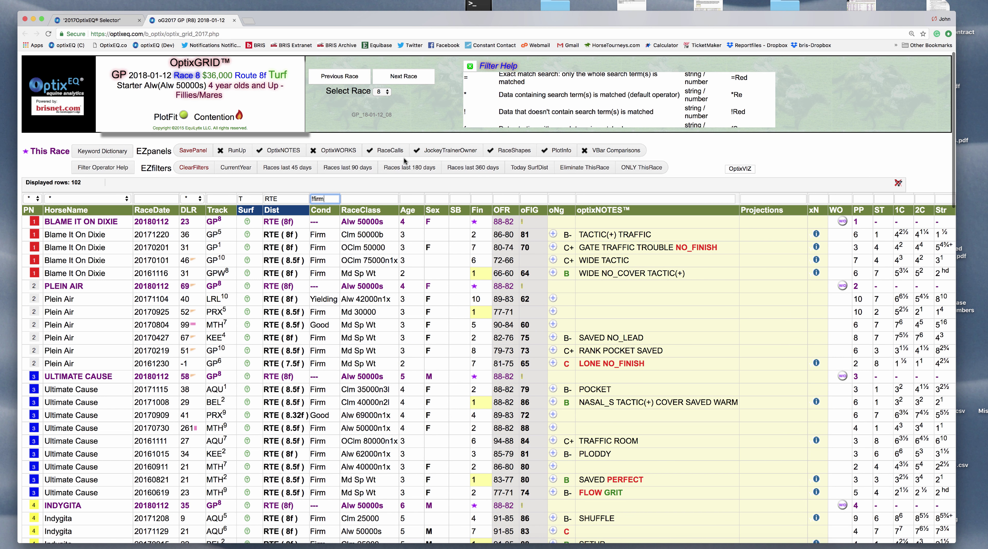
{"action": "key", "text": "Return"}
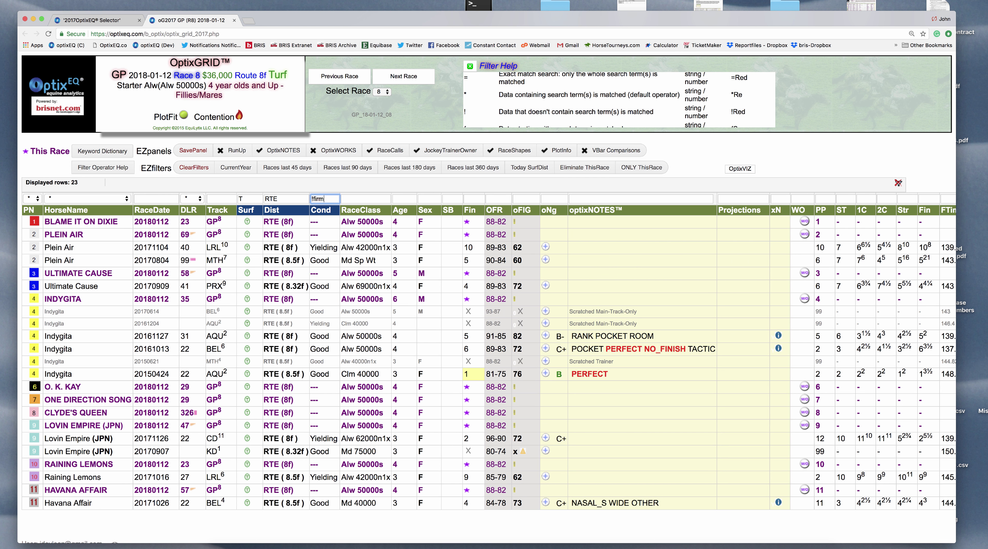
- Look over the races on non-firm ground and clear all grid filters
{"action": "scroll", "coordinate": [383, 380], "scroll_direction": "down", "scroll_amount": 1}
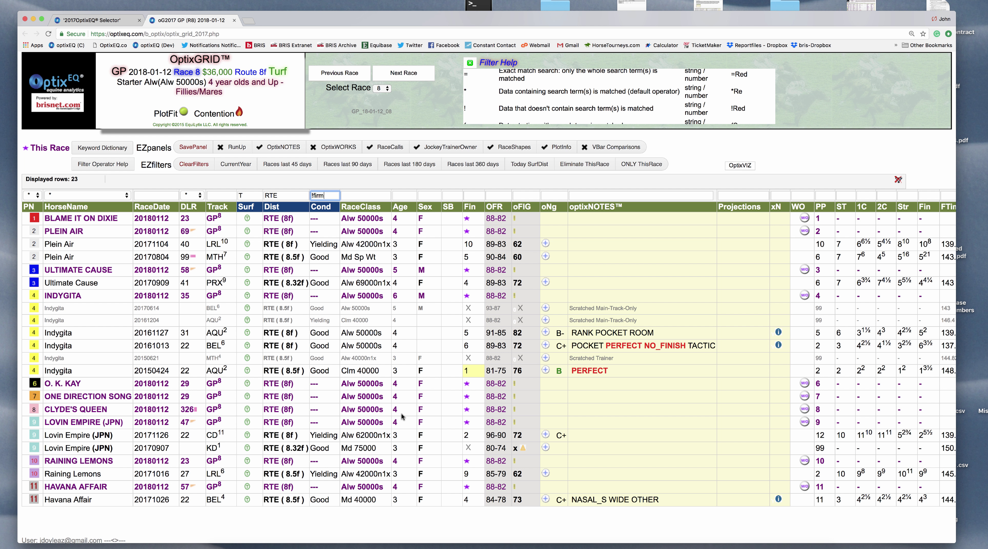
{"action": "left_click", "coordinate": [195, 169]}
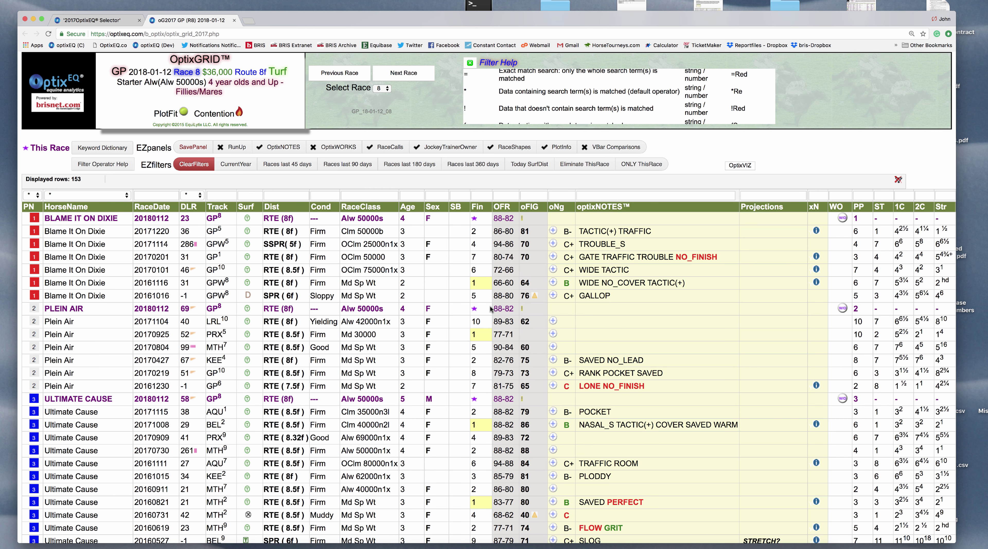
- Review the comparison and matching operators listed in the filter help
{"action": "scroll", "coordinate": [491, 309], "scroll_direction": "down", "scroll_amount": 1}
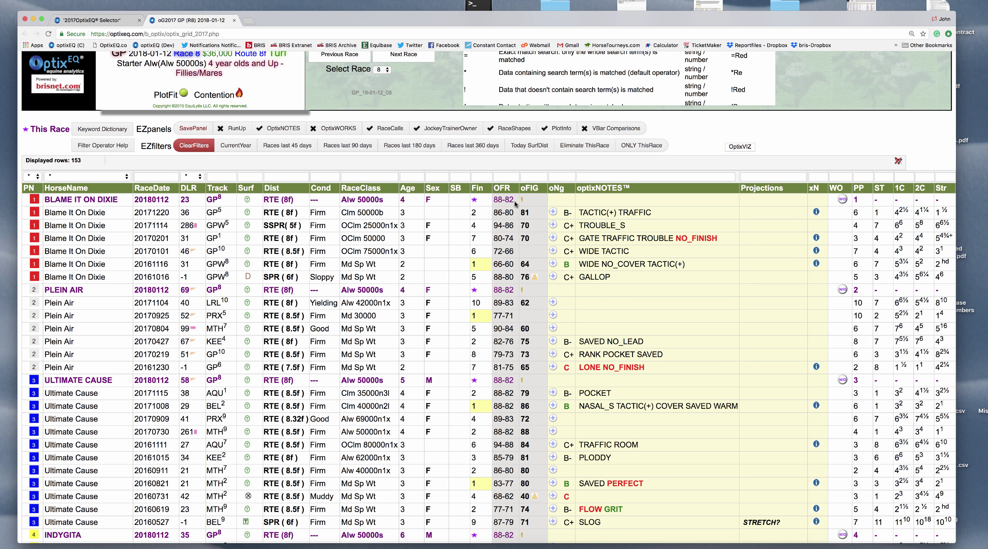
{"action": "scroll", "coordinate": [514, 204], "scroll_direction": "up", "scroll_amount": 1}
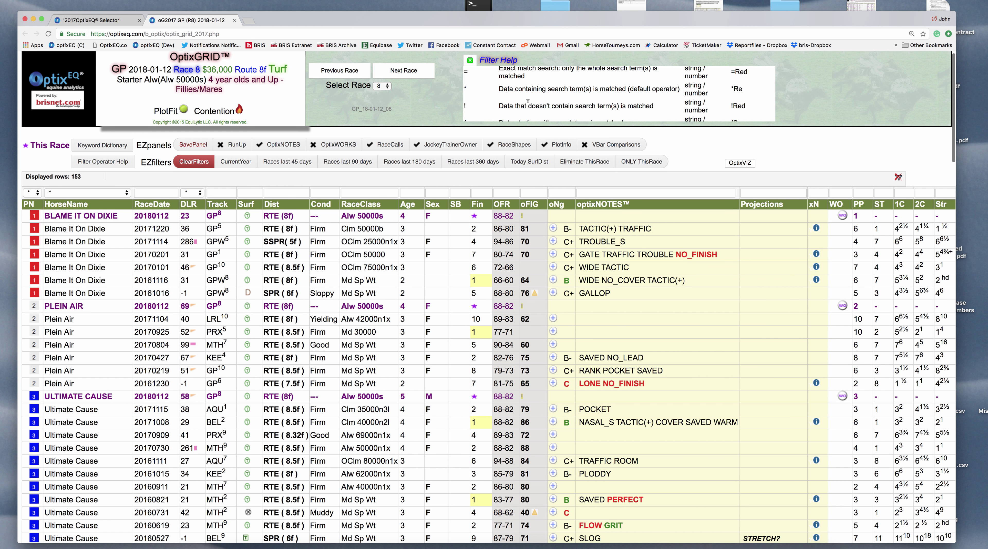
{"action": "scroll", "coordinate": [527, 101], "scroll_direction": "down", "scroll_amount": 2}
{"action": "scroll", "coordinate": [529, 104], "scroll_direction": "up", "scroll_amount": 4}
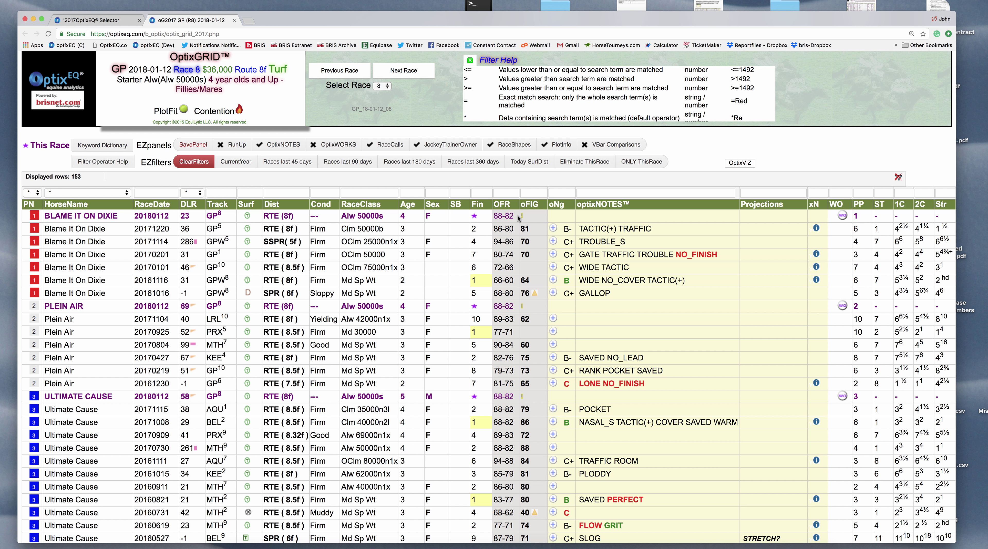
- Filter the oFIG column to >=82 and limit the races to today's surface and distance
{"action": "left_click", "coordinate": [529, 193]}
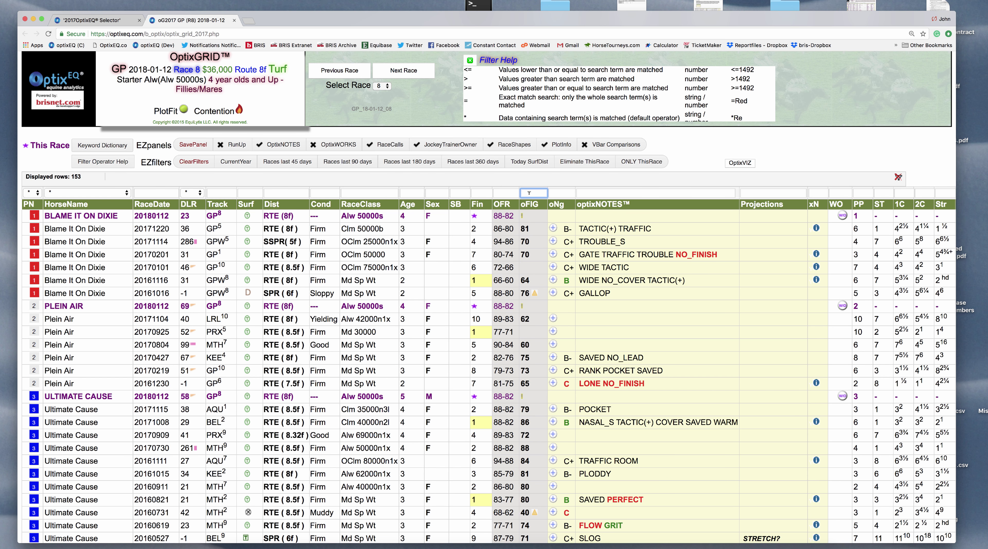
{"action": "type", "text": ">=82"}
{"action": "key", "text": "Return"}
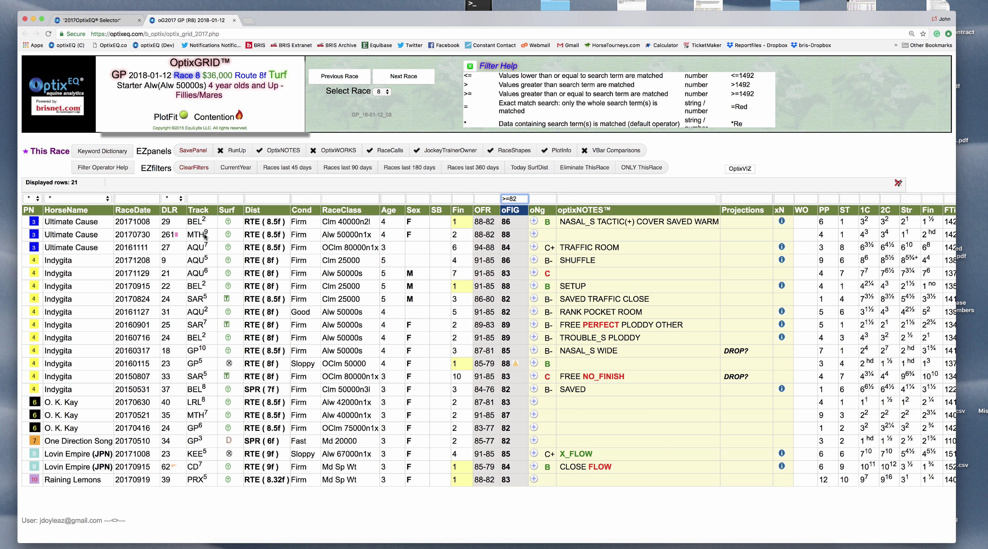
{"action": "left_click", "coordinate": [236, 198]}
{"action": "left_click", "coordinate": [525, 169]}
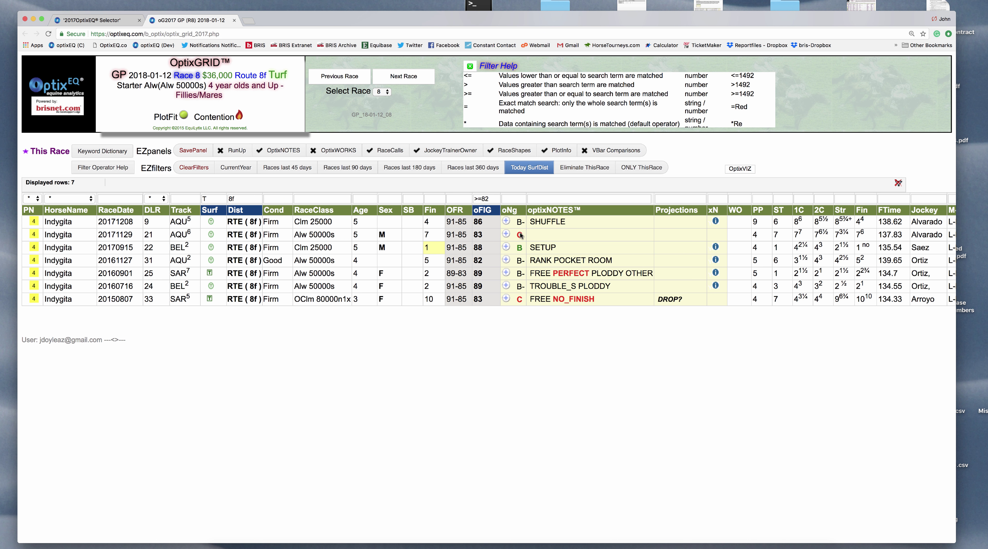
- Read the filter help through to the || and && operators, and clear all grid filters
{"action": "scroll", "coordinate": [524, 85], "scroll_direction": "up", "scroll_amount": 3}
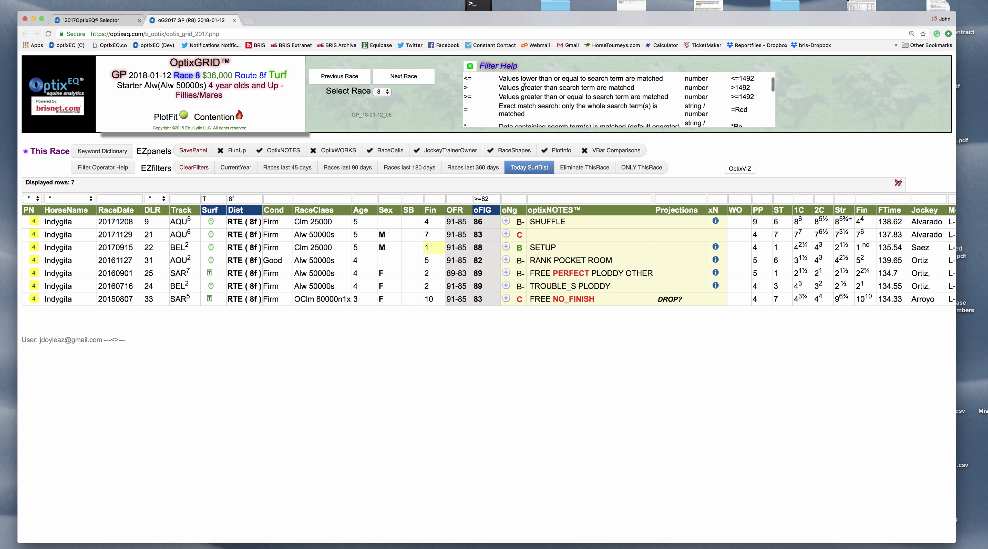
{"action": "scroll", "coordinate": [524, 84], "scroll_direction": "down", "scroll_amount": 4}
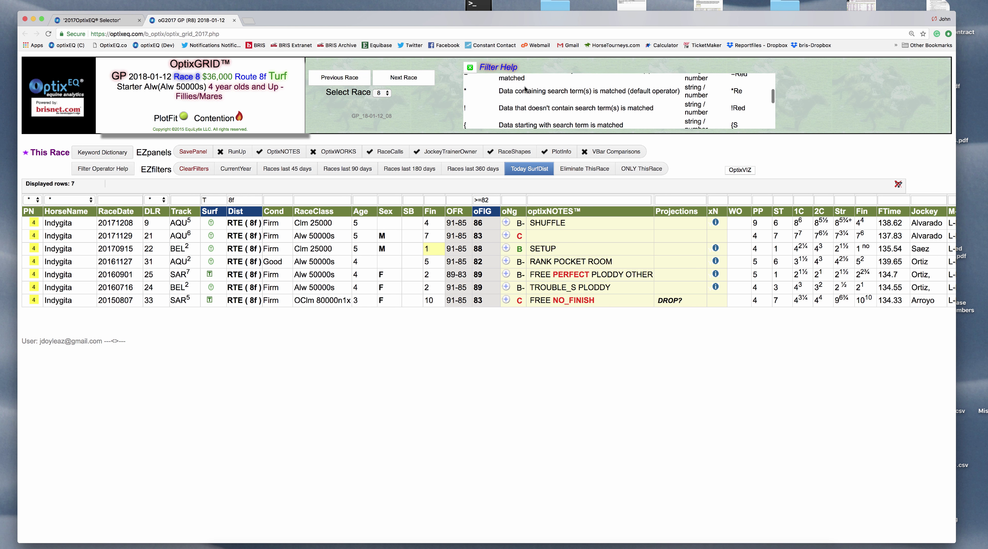
{"action": "scroll", "coordinate": [525, 86], "scroll_direction": "down", "scroll_amount": 3}
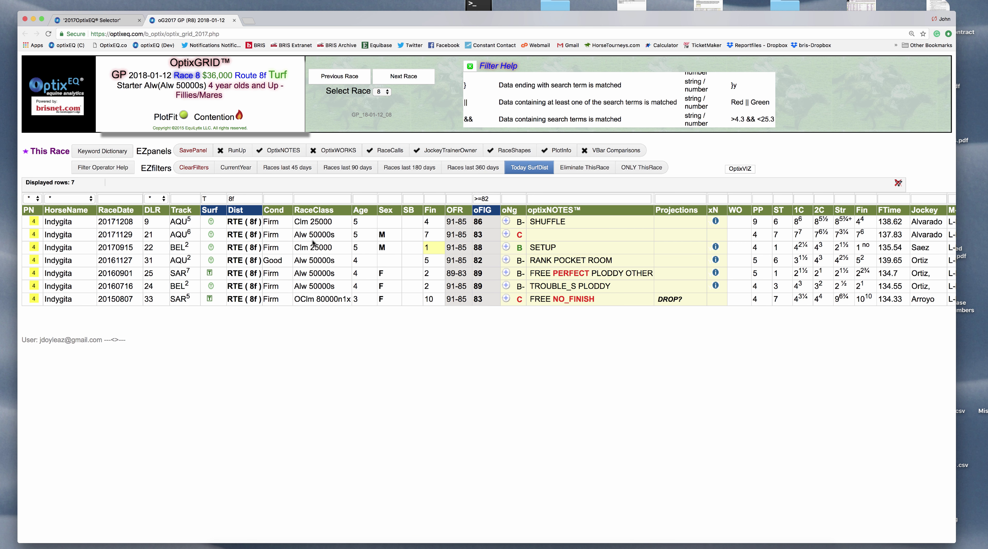
{"action": "left_click", "coordinate": [188, 171]}
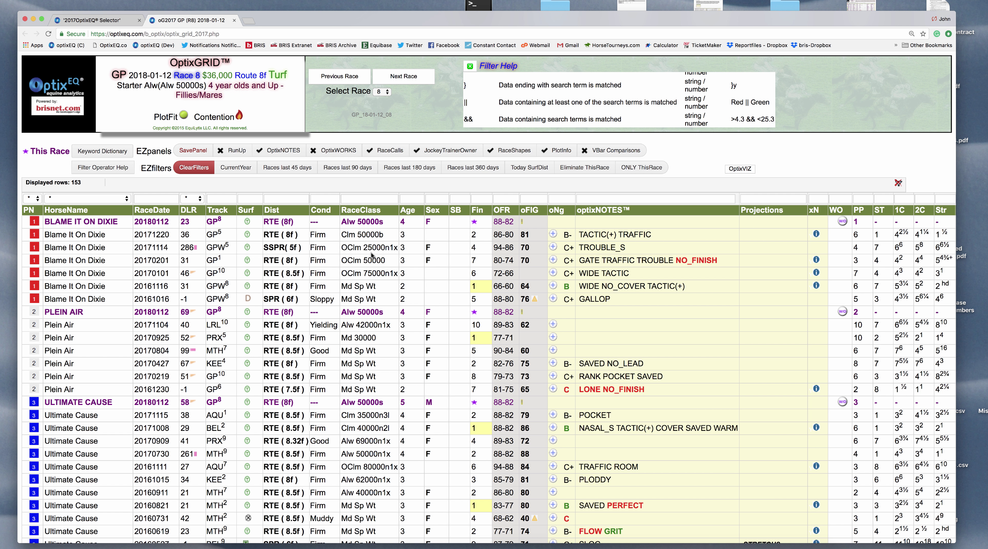
- Filter the oFIG column with the combined range >82 && <88
{"action": "left_click", "coordinate": [530, 198]}
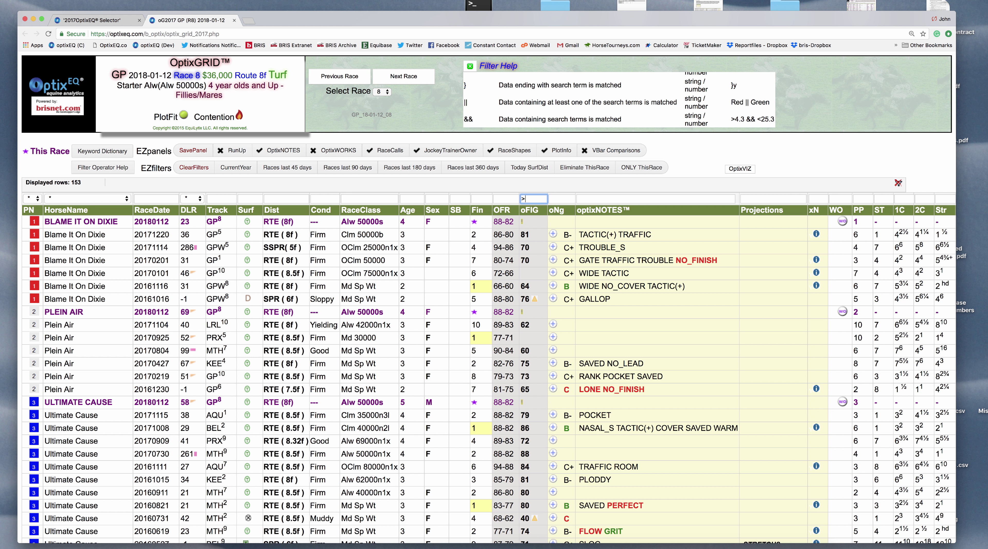
{"action": "type", "text": ">82 "}
{"action": "type", "text": "&"}
{"action": "type", "text": "&"}
{"action": "type", "text": " <"}
{"action": "type", "text": "88"}
{"action": "key", "text": "Return"}
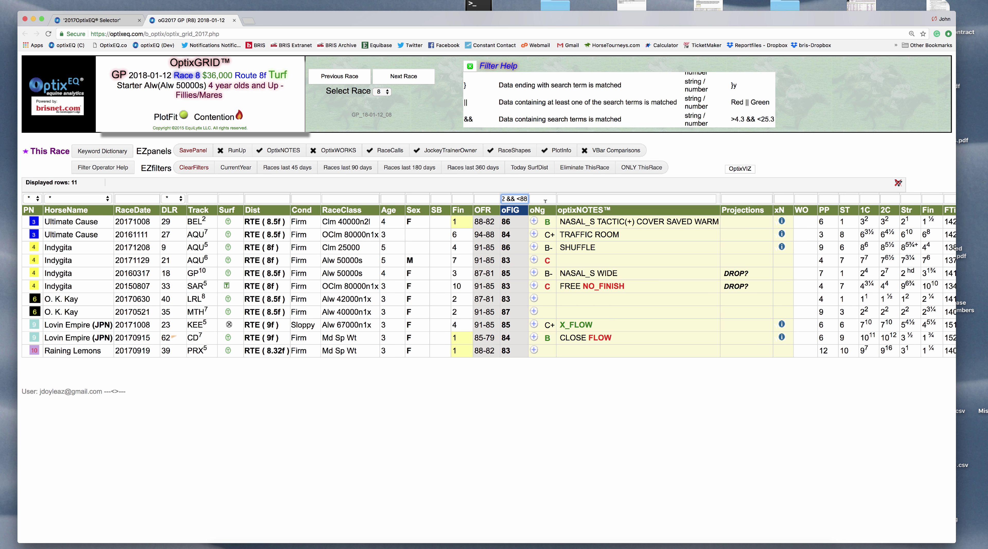
- Clear all grid filters, filter the RaceClass column by "Alw 5000" and look over the matching races
{"action": "left_click", "coordinate": [194, 169]}
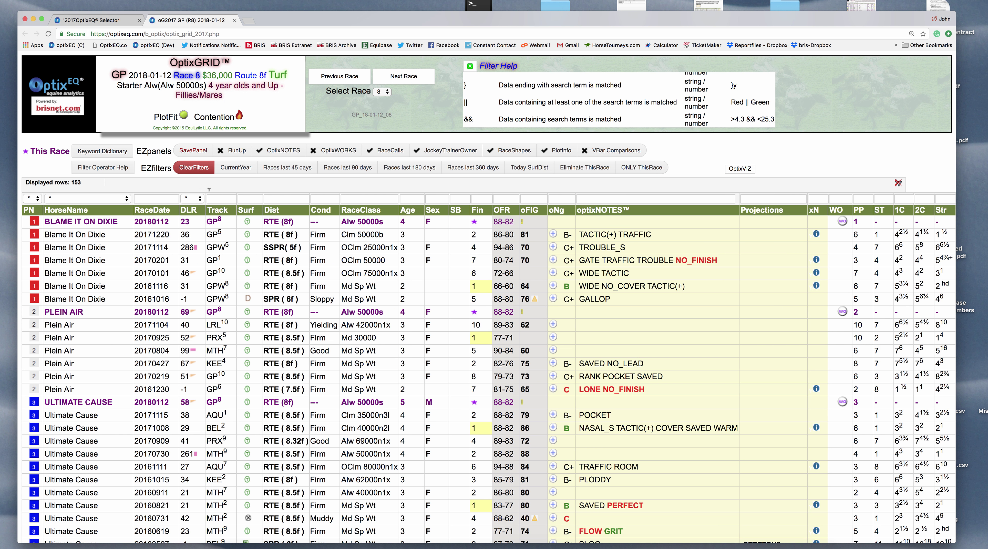
{"action": "left_click", "coordinate": [355, 198]}
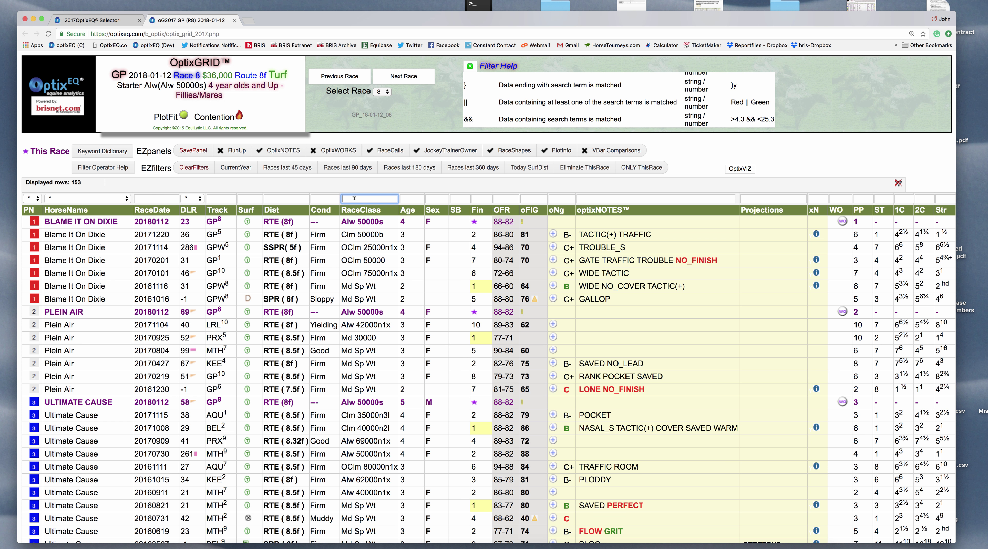
{"action": "type", "text": "Alw"}
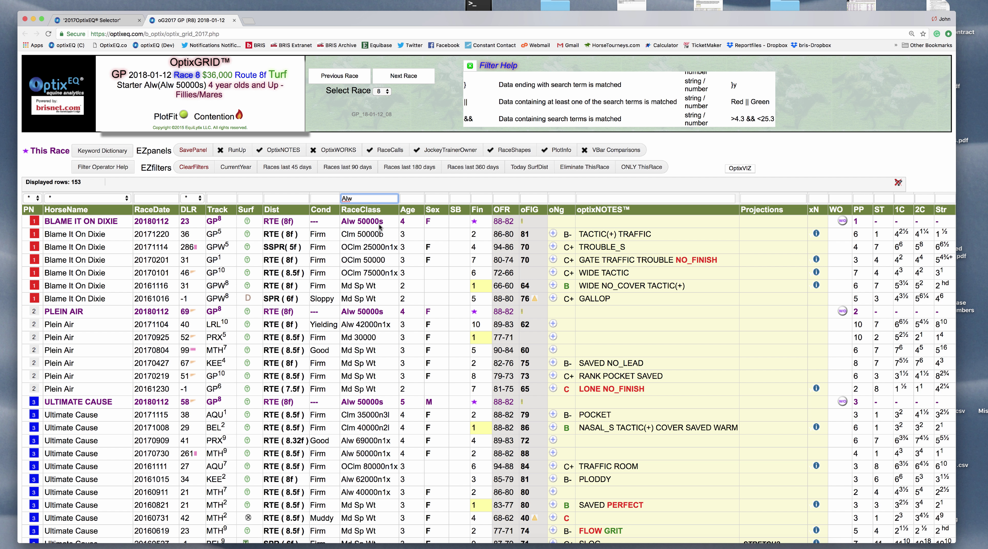
{"action": "type", "text": " 5000"}
{"action": "key", "text": "Return"}
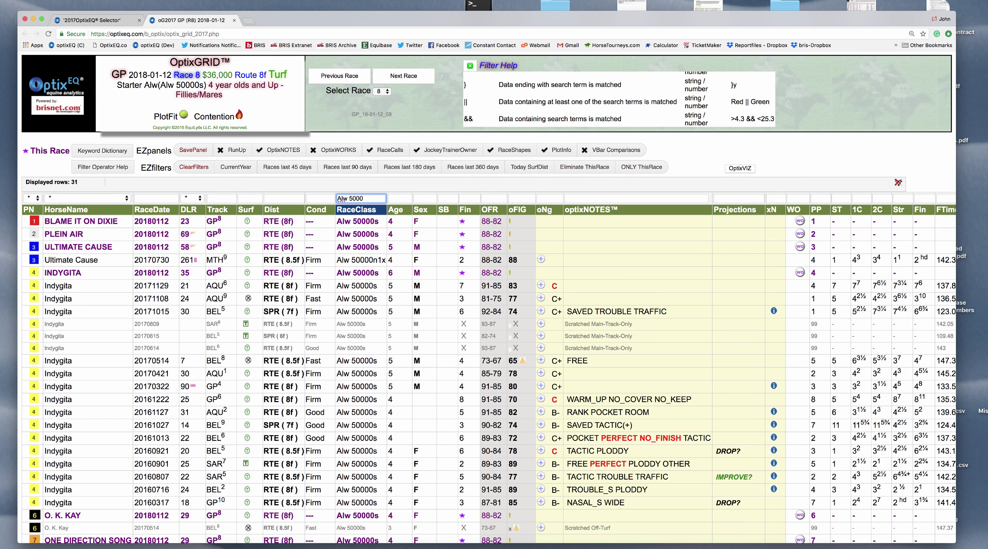
{"action": "scroll", "coordinate": [417, 277], "scroll_direction": "down", "scroll_amount": 3}
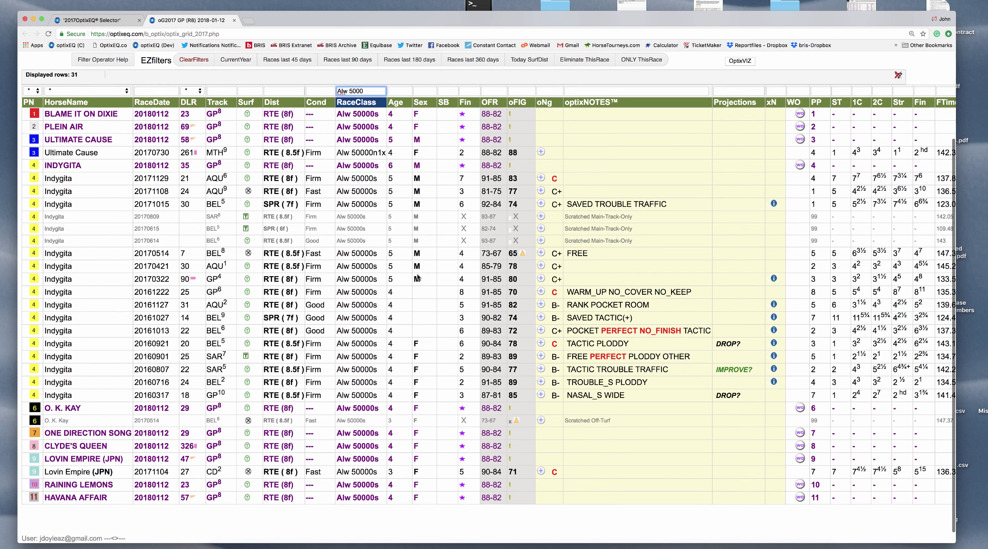
{"action": "scroll", "coordinate": [418, 278], "scroll_direction": "up", "scroll_amount": 3}
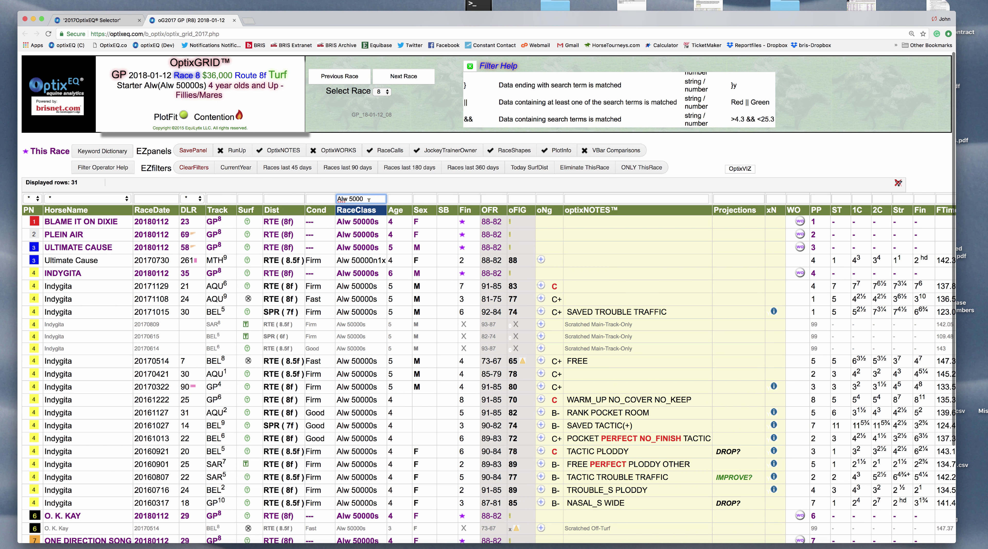
- Broaden the RaceClass filter to "Alw" and look over the allowance races of every value
{"action": "key", "text": "BackSpace"}
{"action": "key", "text": "BackSpace"}
{"action": "key", "text": "BackSpace"}
{"action": "key", "text": "BackSpace"}
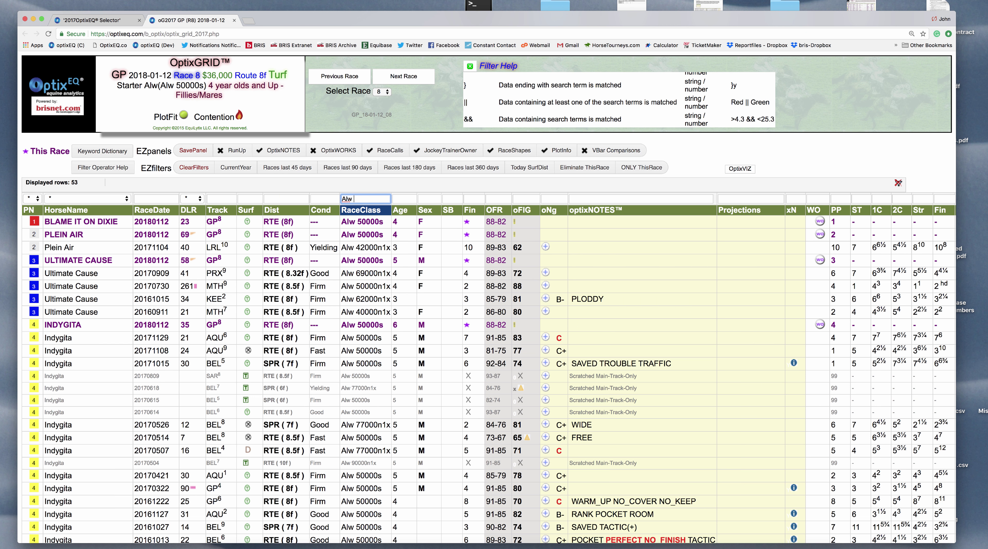
{"action": "scroll", "coordinate": [421, 262], "scroll_direction": "down", "scroll_amount": 2}
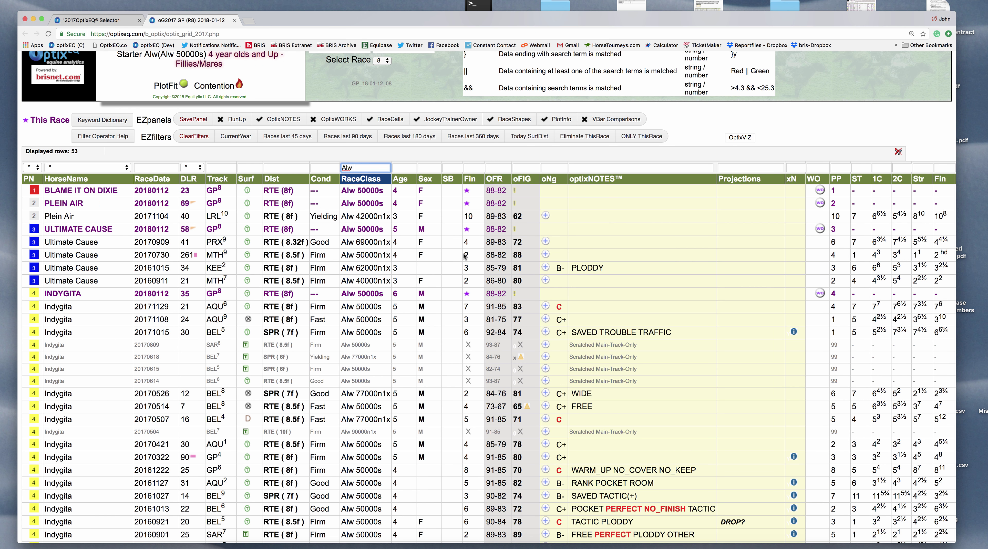
- Clear the RaceClass filter, sort the grid by oFIG in ascending order and look through the rows
{"action": "left_click_drag", "start_coordinate": [365, 167], "coordinate": [338, 165]}
{"action": "key", "text": "BackSpace"}
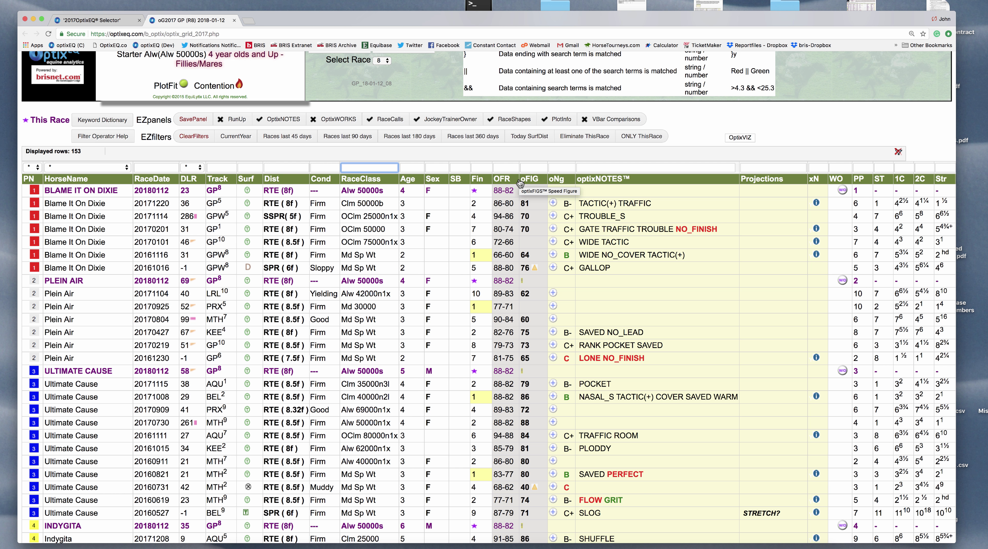
{"action": "left_click", "coordinate": [538, 182]}
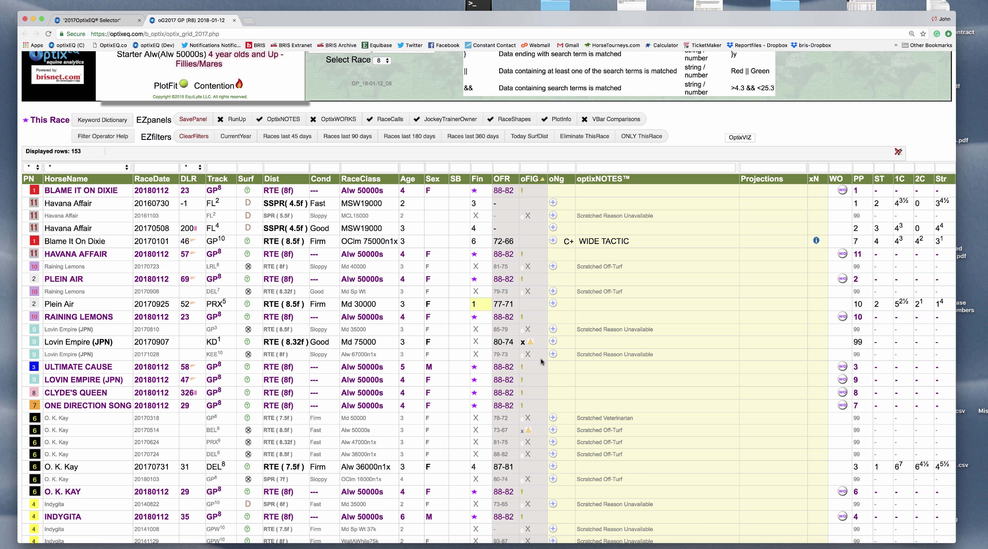
{"action": "scroll", "coordinate": [541, 362], "scroll_direction": "down", "scroll_amount": 2}
{"action": "scroll", "coordinate": [540, 357], "scroll_direction": "down", "scroll_amount": 5}
{"action": "scroll", "coordinate": [540, 358], "scroll_direction": "up", "scroll_amount": 10}
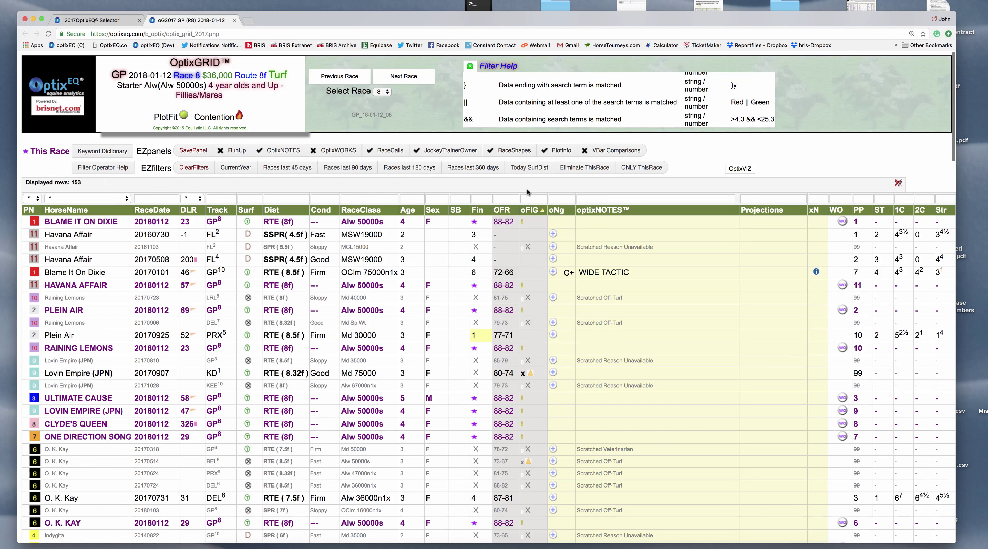
- Filter the oFIG column to >0 to leave out races without a figure
{"action": "left_click", "coordinate": [531, 198]}
{"action": "type", "text": ">0"}
{"action": "key", "text": "Return"}
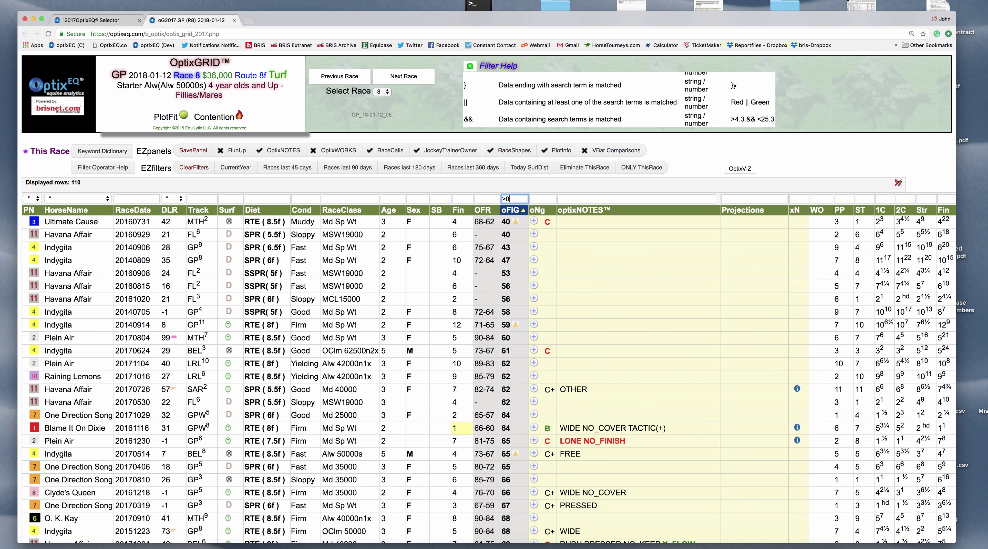
{"action": "scroll", "coordinate": [507, 317], "scroll_direction": "down", "scroll_amount": 2}
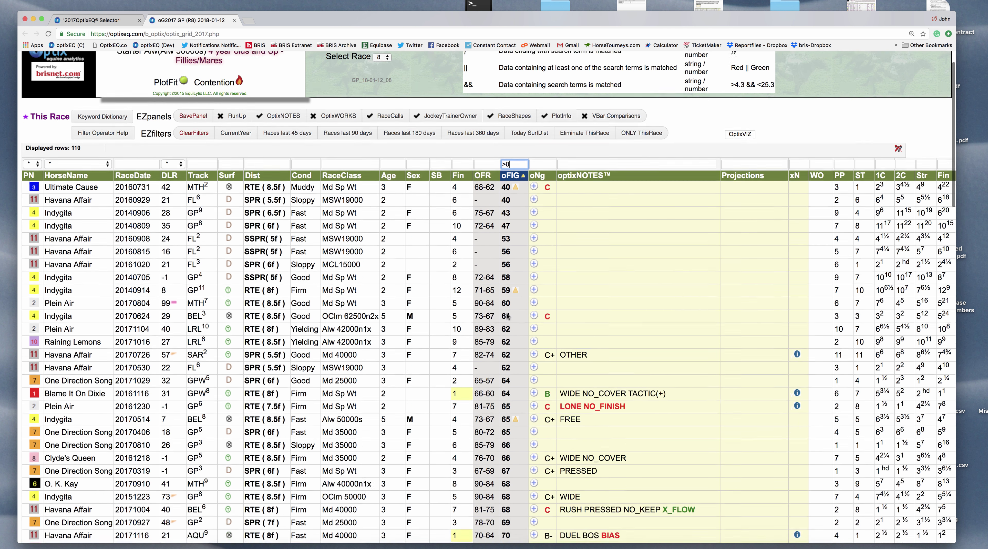
{"action": "scroll", "coordinate": [508, 316], "scroll_direction": "down", "scroll_amount": 3}
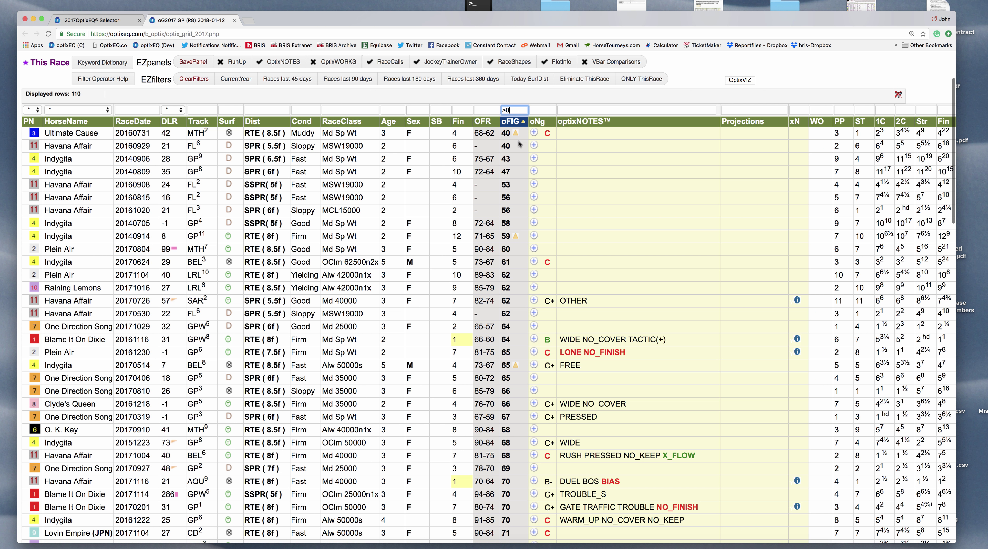
- Sort the grid by oFIG from highest to lowest and limit it to races from the last 90 days
{"action": "left_click", "coordinate": [515, 122]}
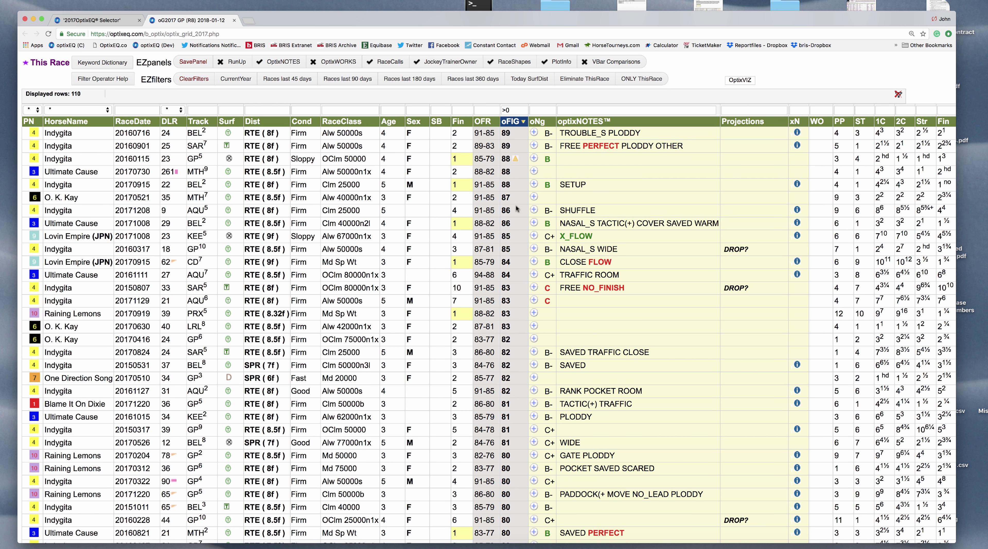
{"action": "scroll", "coordinate": [516, 400], "scroll_direction": "down", "scroll_amount": 5}
{"action": "scroll", "coordinate": [516, 400], "scroll_direction": "down", "scroll_amount": 5}
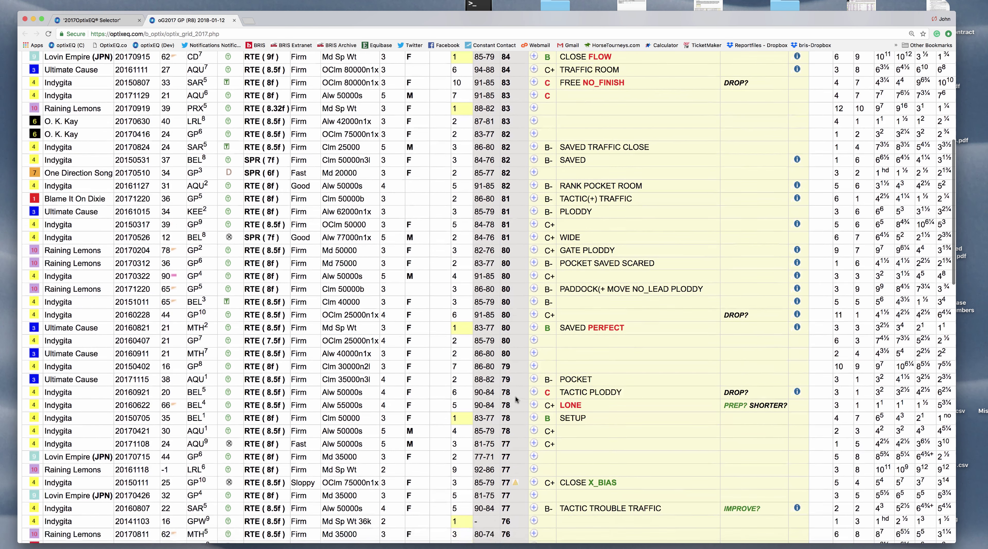
{"action": "scroll", "coordinate": [500, 308], "scroll_direction": "up", "scroll_amount": 15}
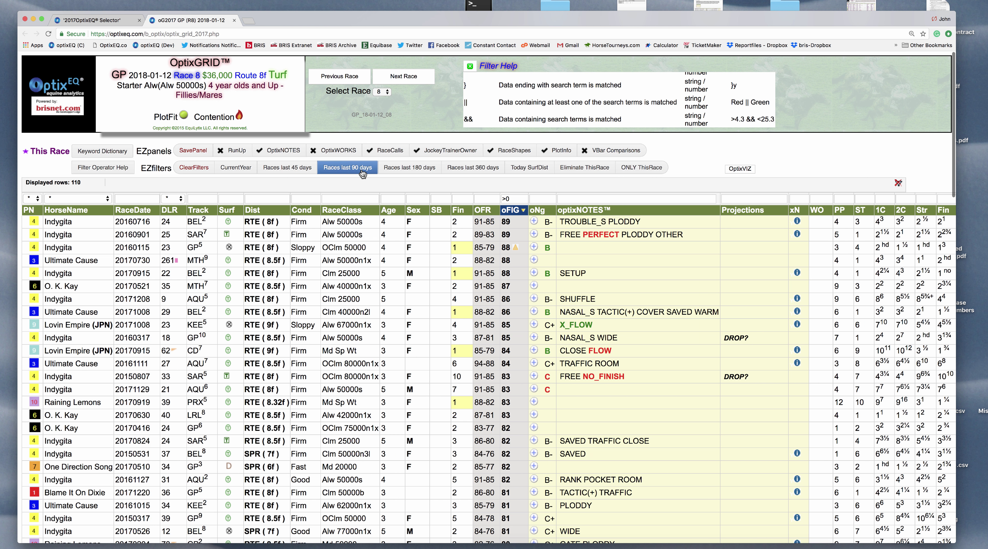
{"action": "left_click", "coordinate": [371, 173]}
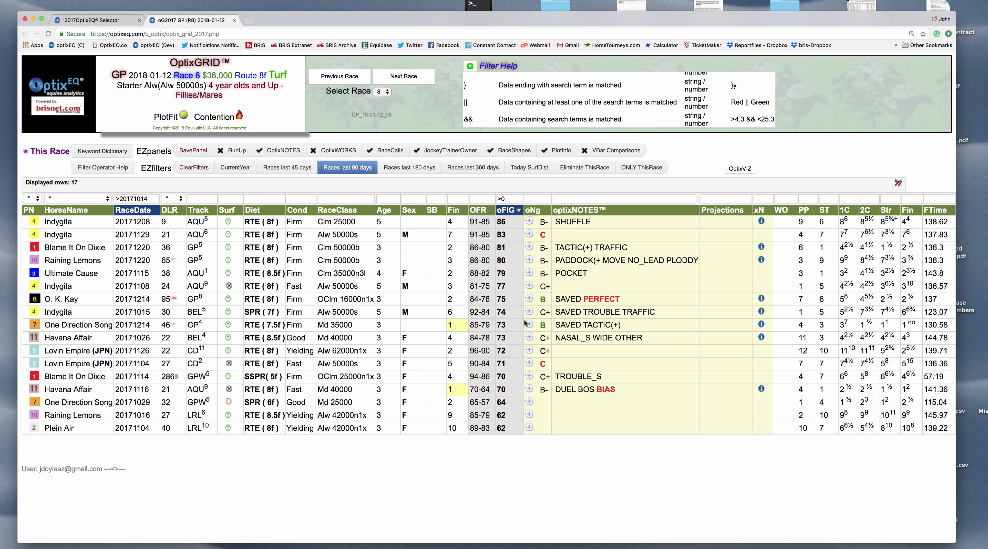